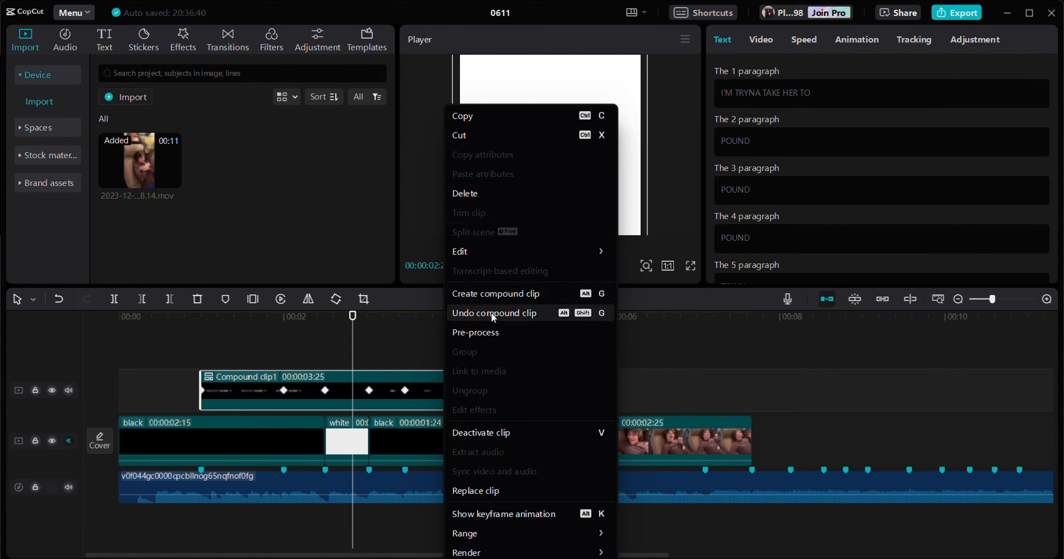
# - Break apart the compound clip to check the font of its text clips and restore the compound clip
pyautogui.click(492, 313)
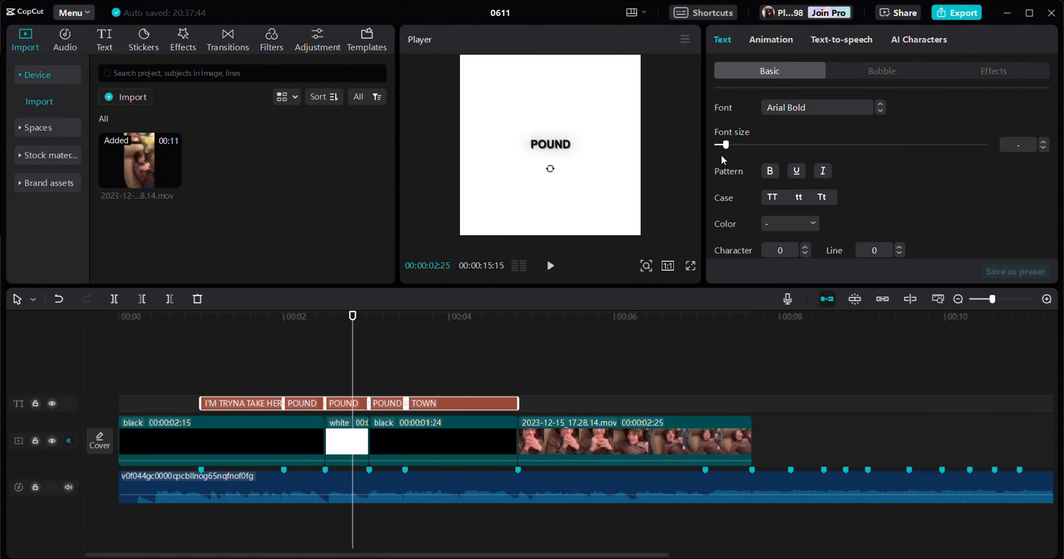
pyautogui.click(783, 106)
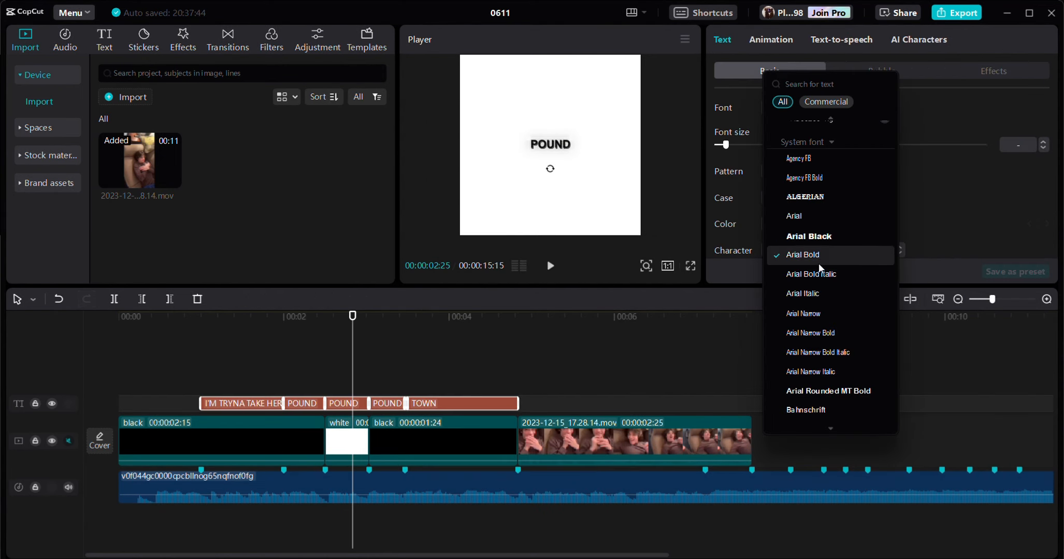
pyautogui.click(936, 181)
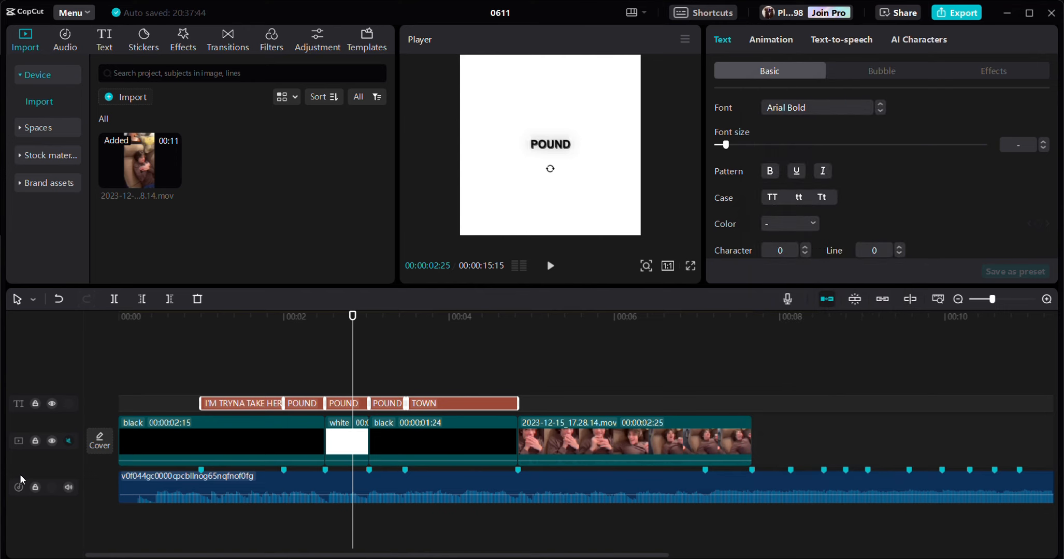
pyautogui.hotkey('ctrl', 'z')
# - Split the 2023-12-15_17.28.14.mov clip on the timeline at the beat marker at 00:00:07:03
pyautogui.click(547, 338)
pyautogui.moveTo(547, 338); pyautogui.dragTo(709, 406)
pyautogui.click(700, 432)
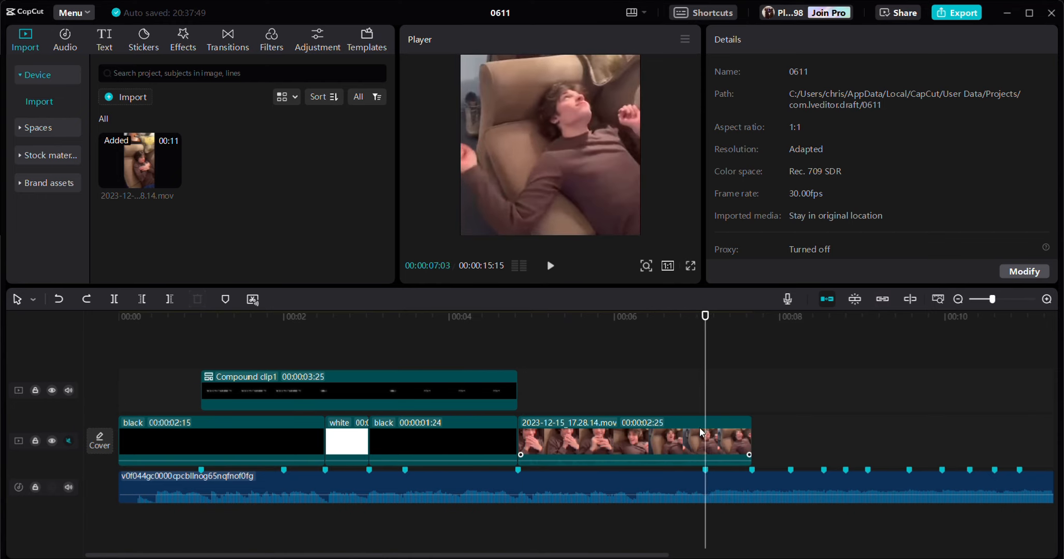
pyautogui.hotkey('ctrl', 'v')
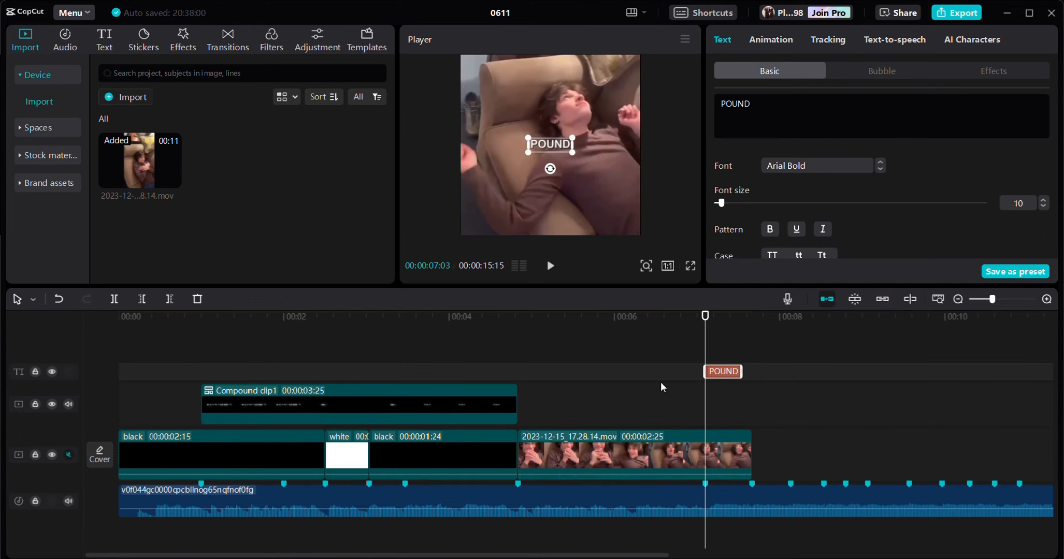
pyautogui.press('Delete')
pyautogui.hotkey('ctrl', 'b')
# - Apply a Custom speed curve to the short segment after the split and raise its starting point to about 2.5x
pyautogui.click(924, 71)
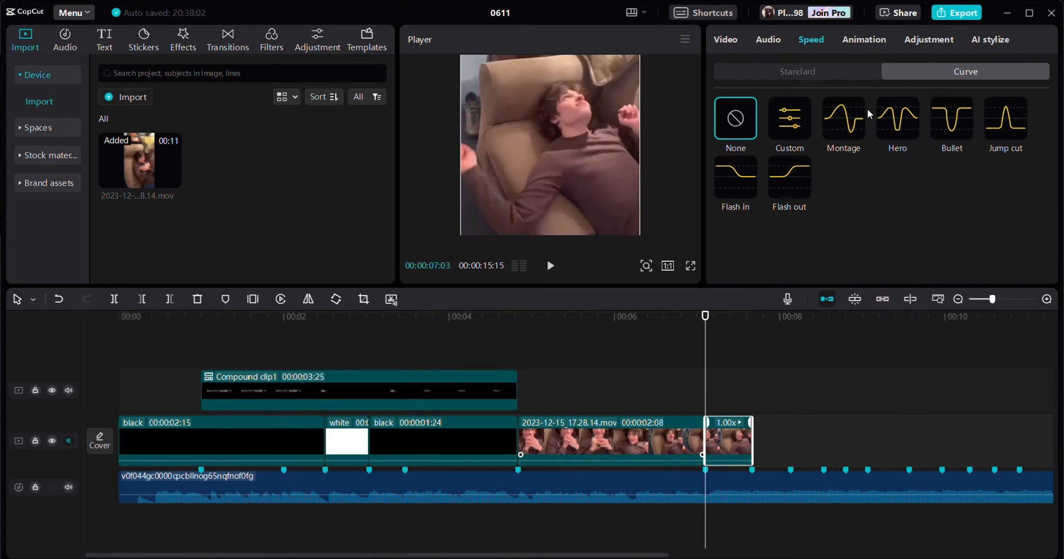
pyautogui.click(788, 125)
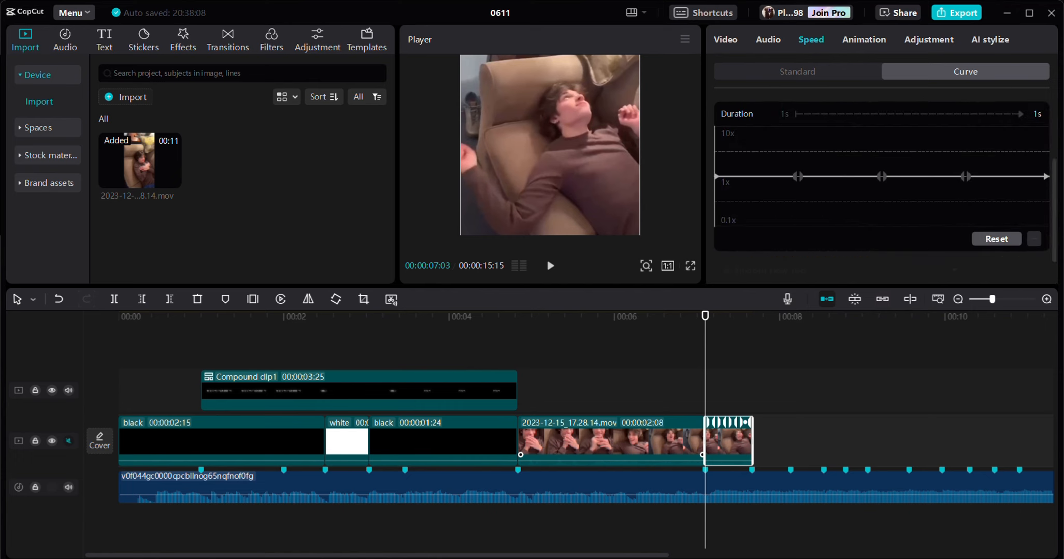
pyautogui.moveTo(640, 555); pyautogui.dragTo(706, 555)
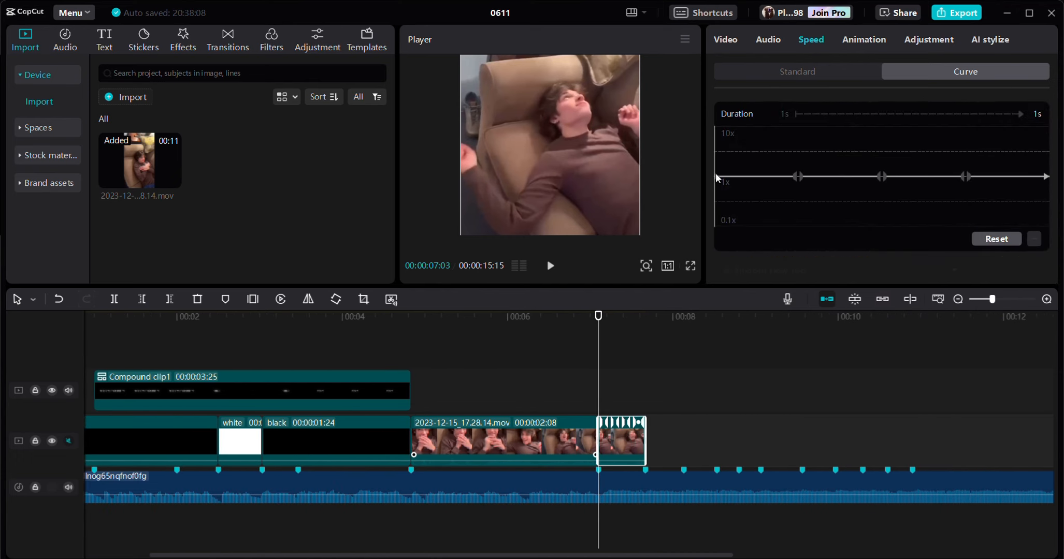
pyautogui.moveTo(716, 173); pyautogui.dragTo(724, 168)
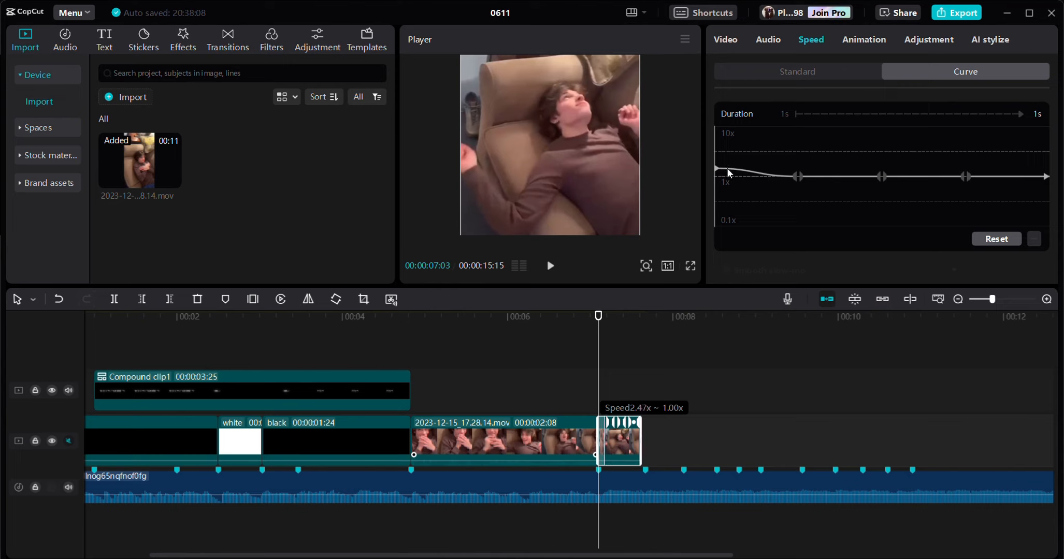
pyautogui.click(727, 169)
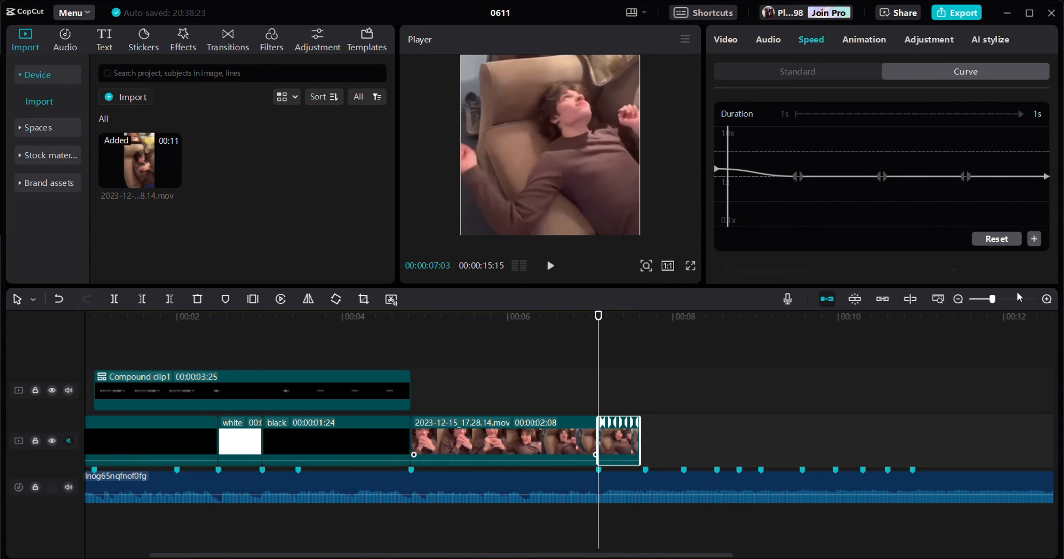
pyautogui.click(1000, 299)
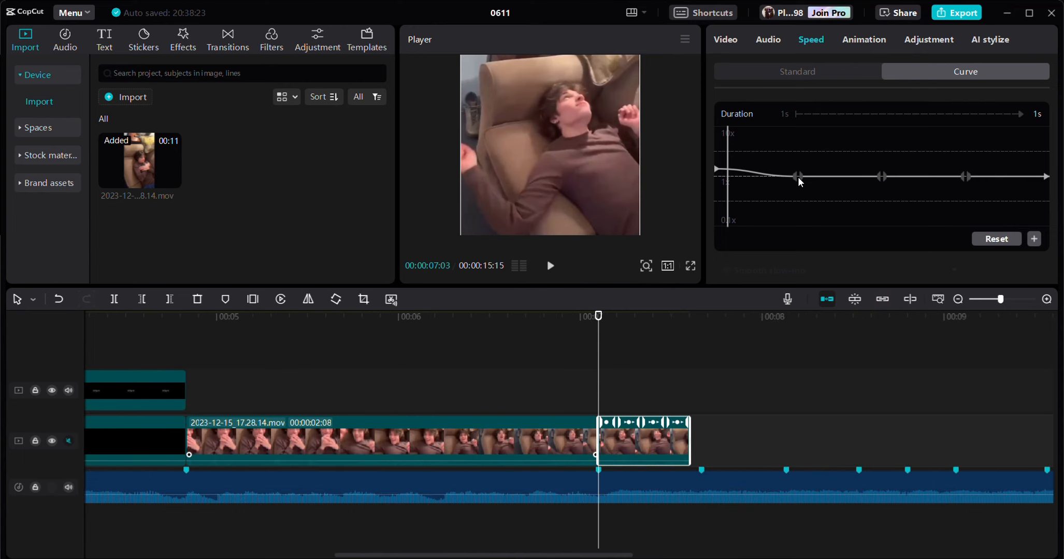
# - Shape the speed curve into a dip, lowering the three inner points with the middle one lowest, and raise the end point above 1x
pyautogui.moveTo(798, 177); pyautogui.dragTo(796, 188)
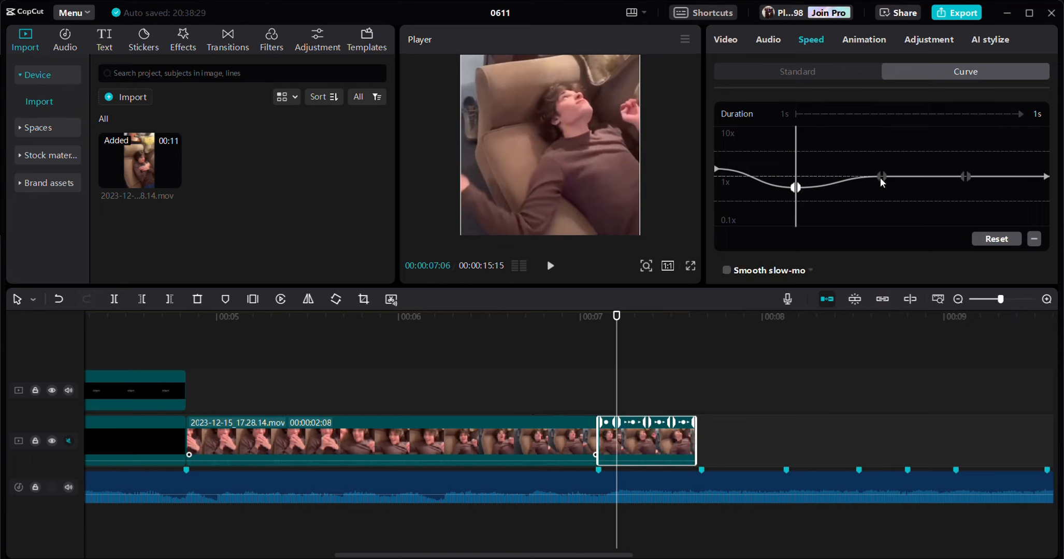
pyautogui.click(881, 177)
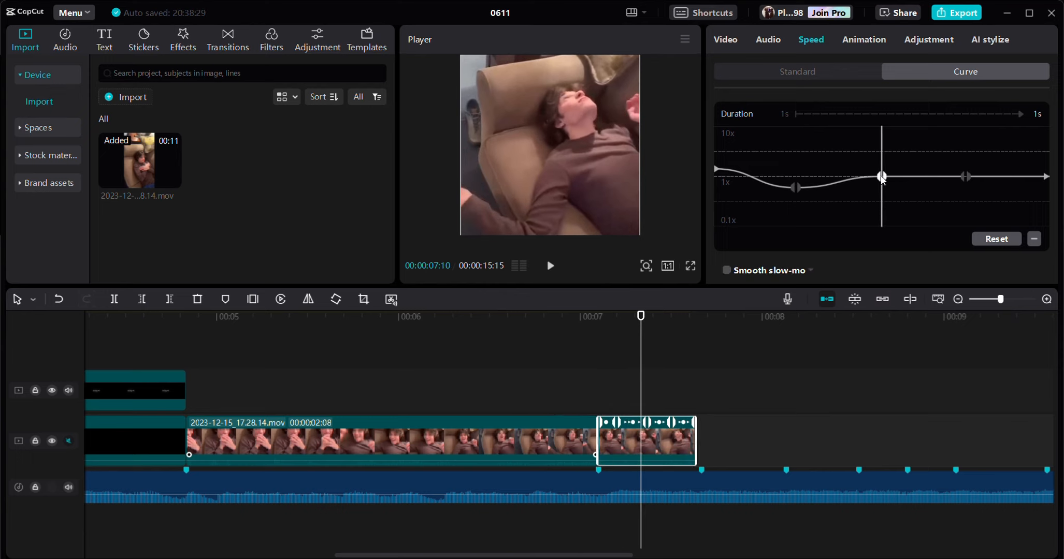
pyautogui.moveTo(882, 178); pyautogui.dragTo(879, 215)
pyautogui.moveTo(964, 177); pyautogui.dragTo(962, 189)
pyautogui.moveTo(1046, 176); pyautogui.dragTo(1045, 171)
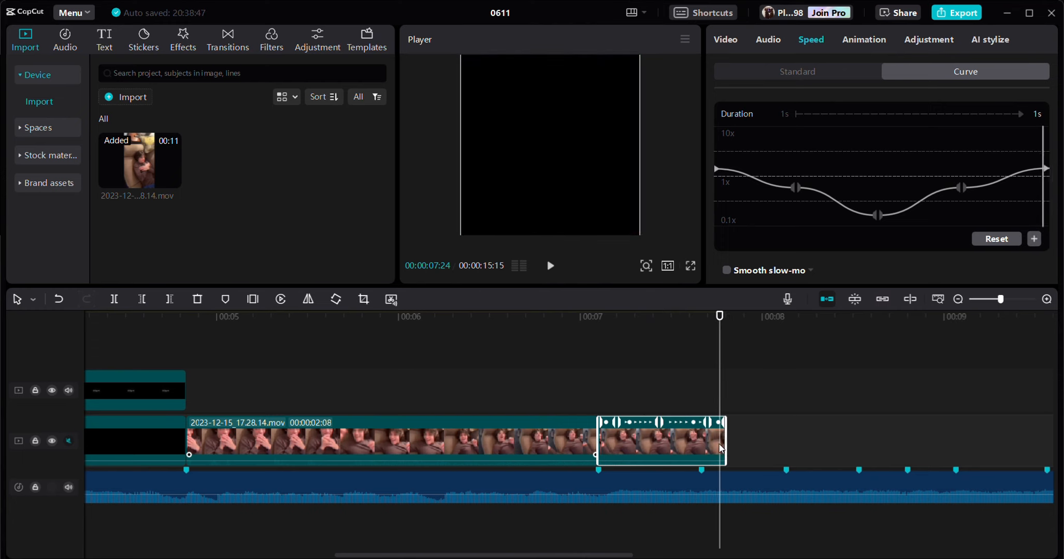
# - Apply Smooth slow-mo to the speed-ramped segment and trim its end to the next beat marker
pyautogui.click(727, 270)
pyautogui.click(802, 257)
pyautogui.click(775, 314)
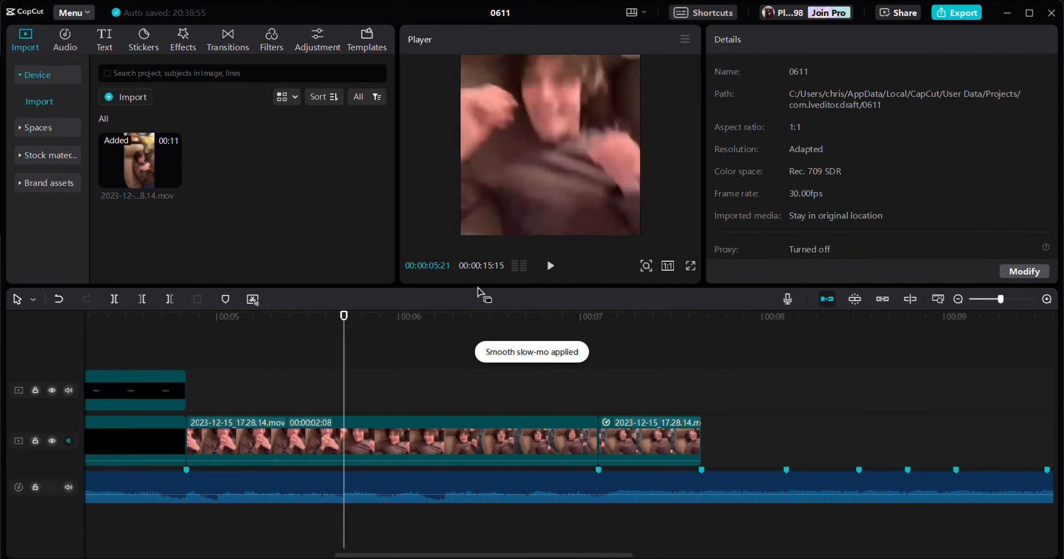
pyautogui.click(551, 266)
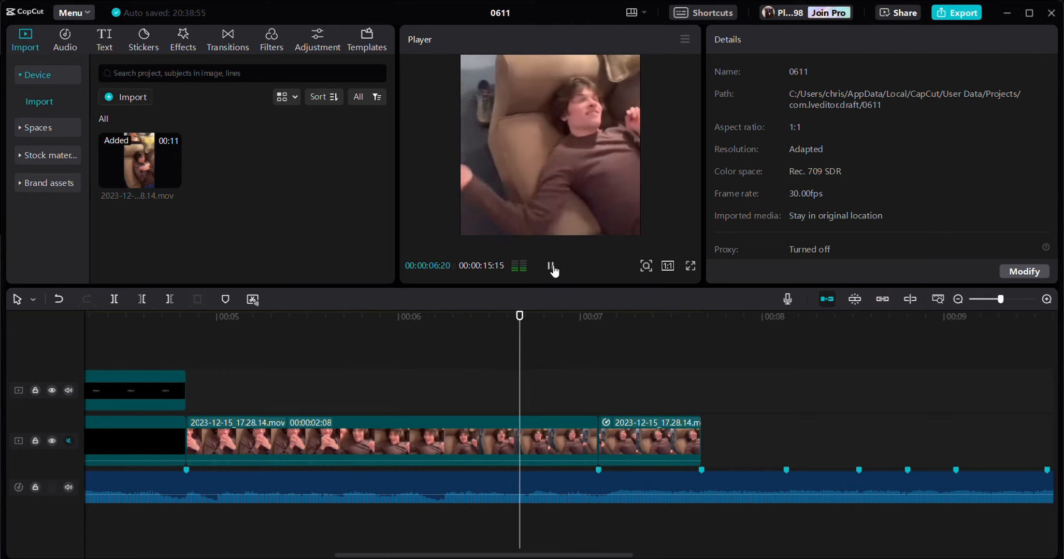
# - Add the first saved adjustment preset as a layer above the video clip, starting at 00:00:04:25
pyautogui.moveTo(590, 318); pyautogui.dragTo(468, 433)
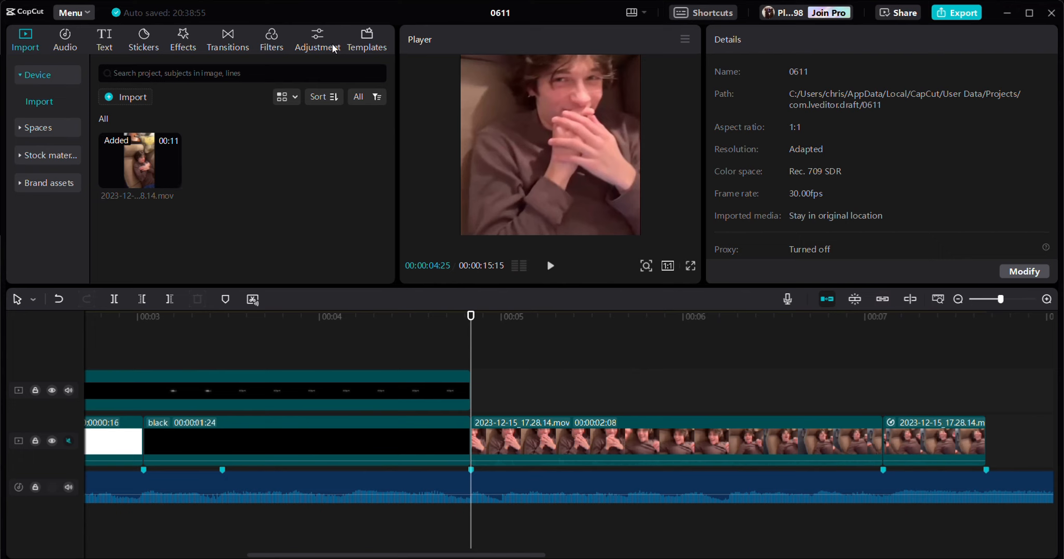
pyautogui.click(315, 42)
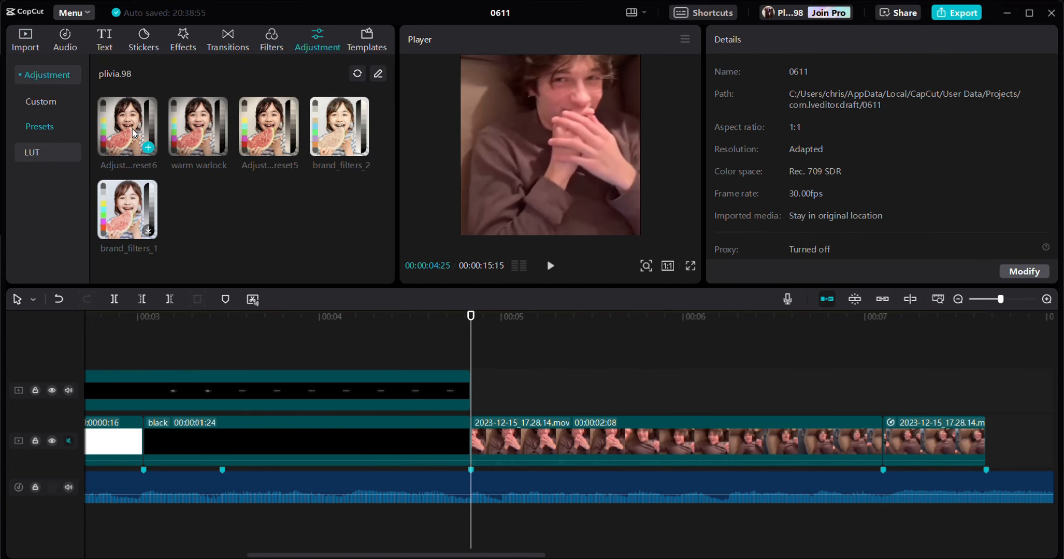
pyautogui.moveTo(140, 121); pyautogui.dragTo(471, 362)
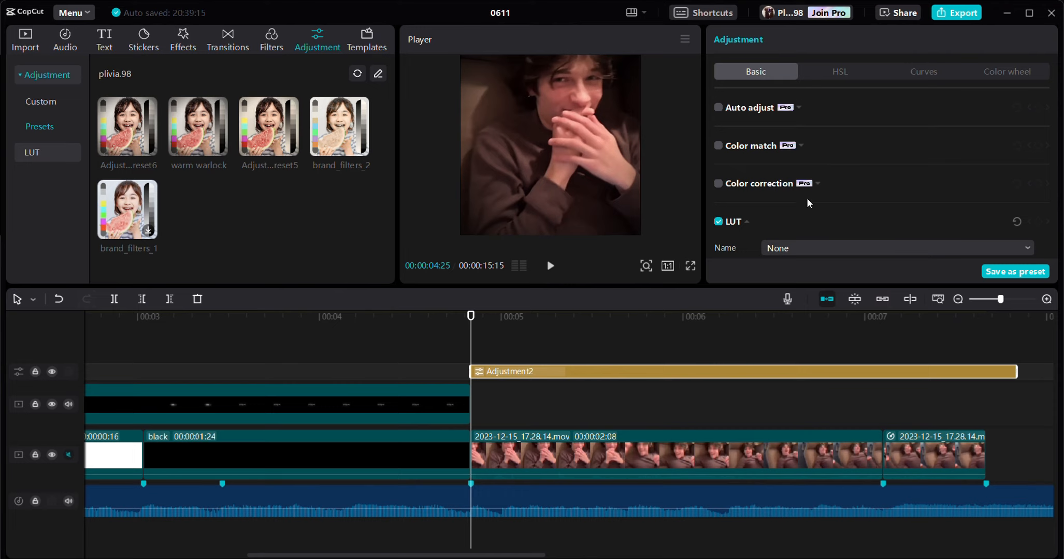
# - Review the adjustment layer's color, lightness and effects values, from temperature down to vignette
pyautogui.scroll(-6, 809, 200)
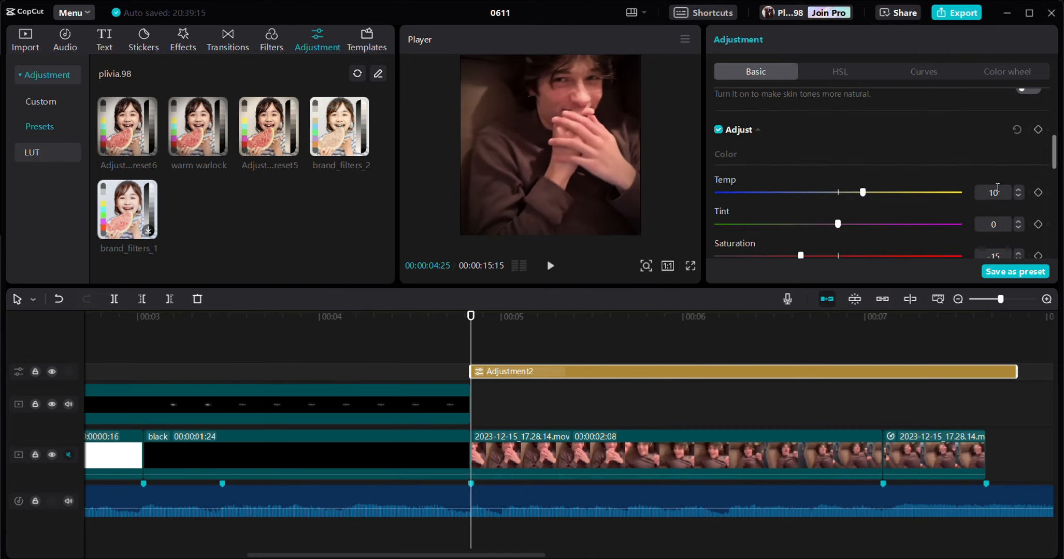
pyautogui.scroll(-2, 997, 188)
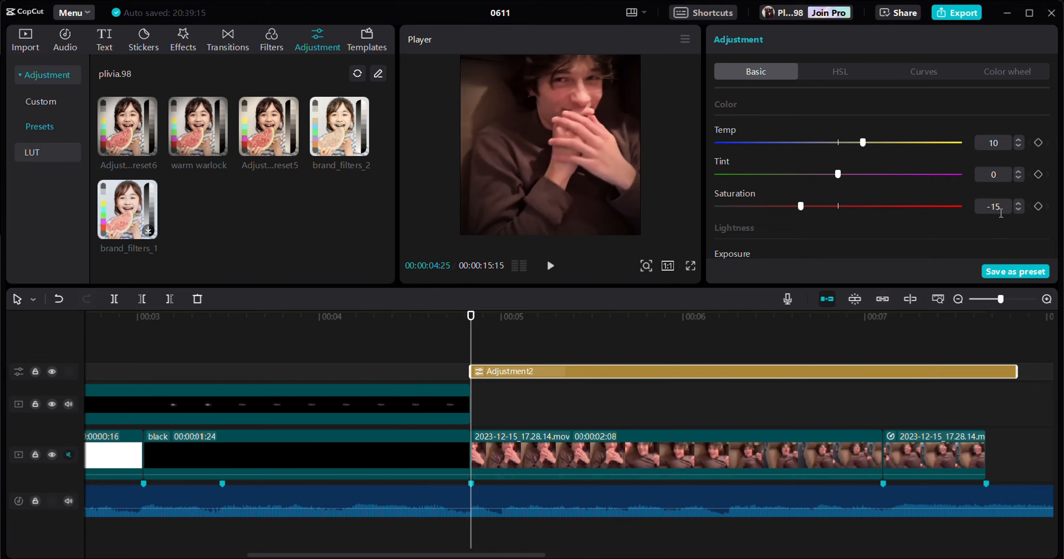
pyautogui.scroll(-2, 967, 178)
pyautogui.scroll(-4, 961, 178)
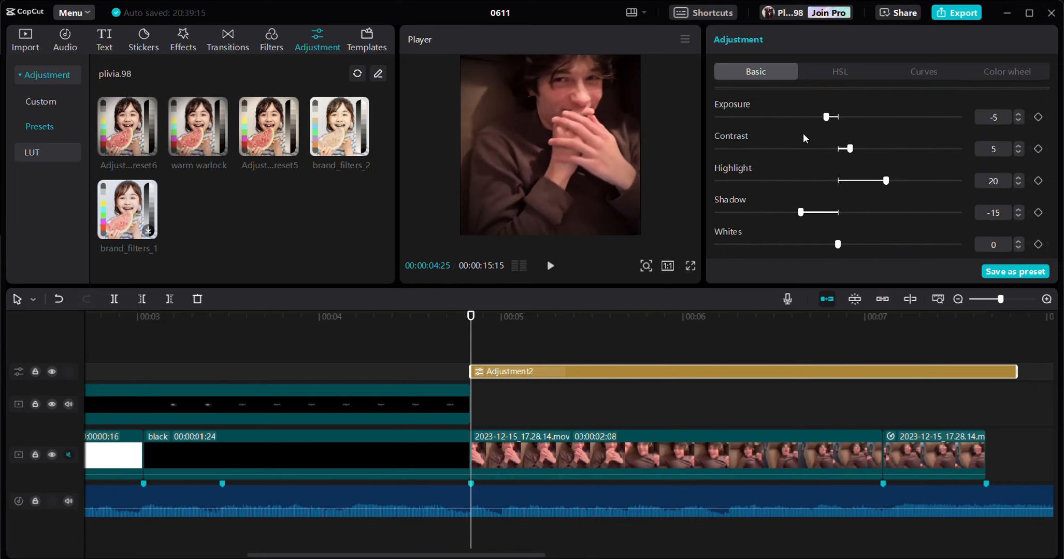
pyautogui.scroll(-2, 881, 150)
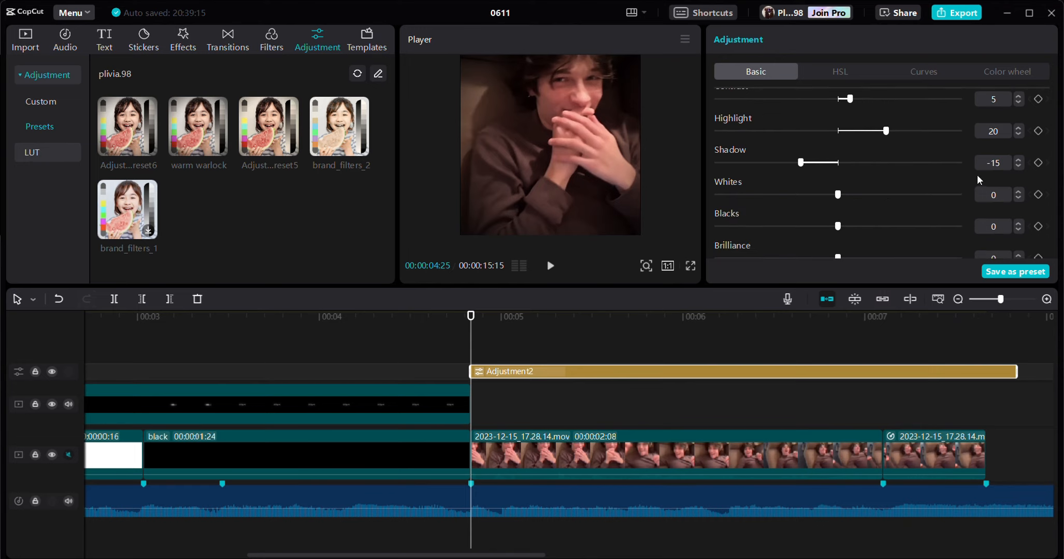
pyautogui.scroll(-8, 891, 217)
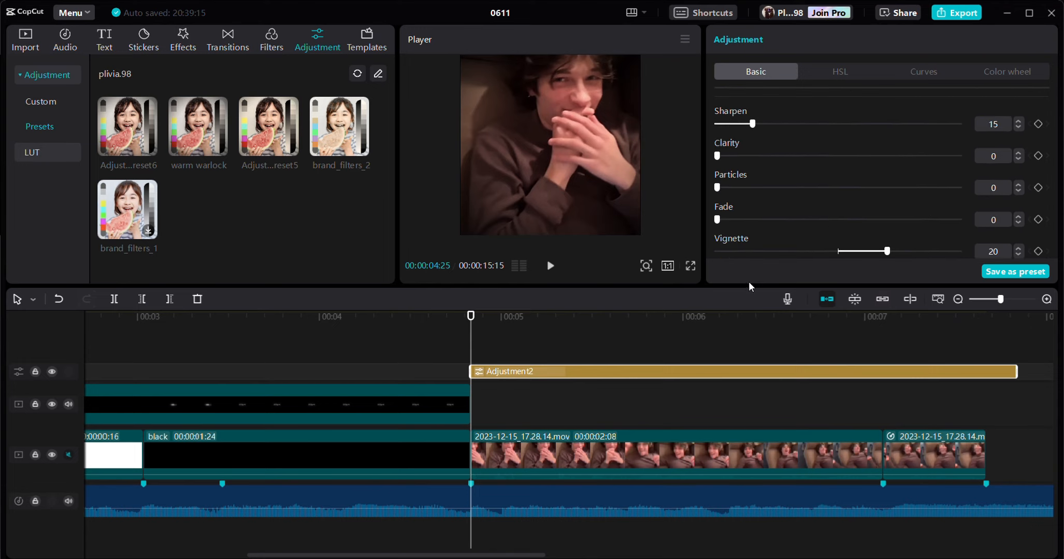
pyautogui.scroll(2, 785, 220)
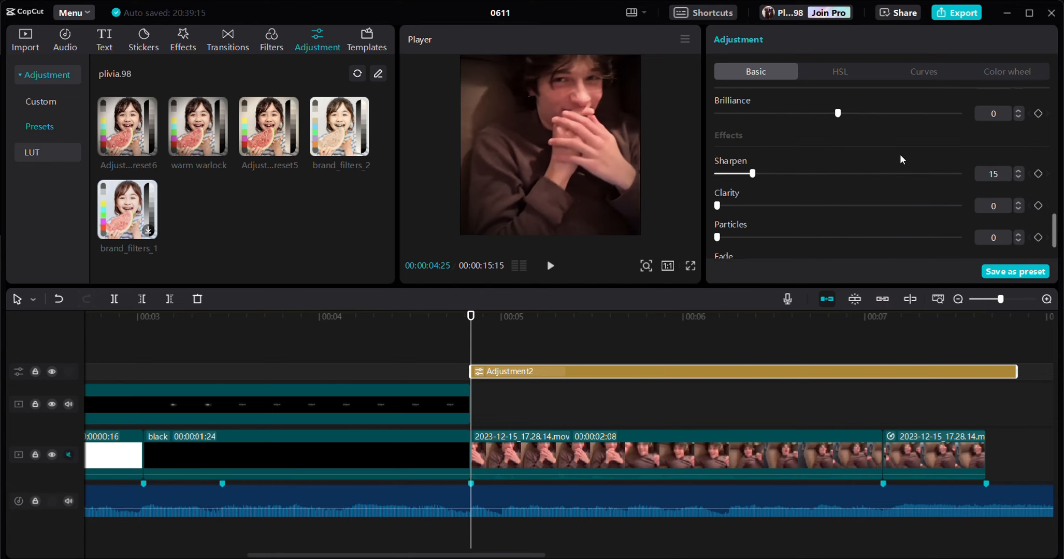
pyautogui.scroll(-2, 899, 154)
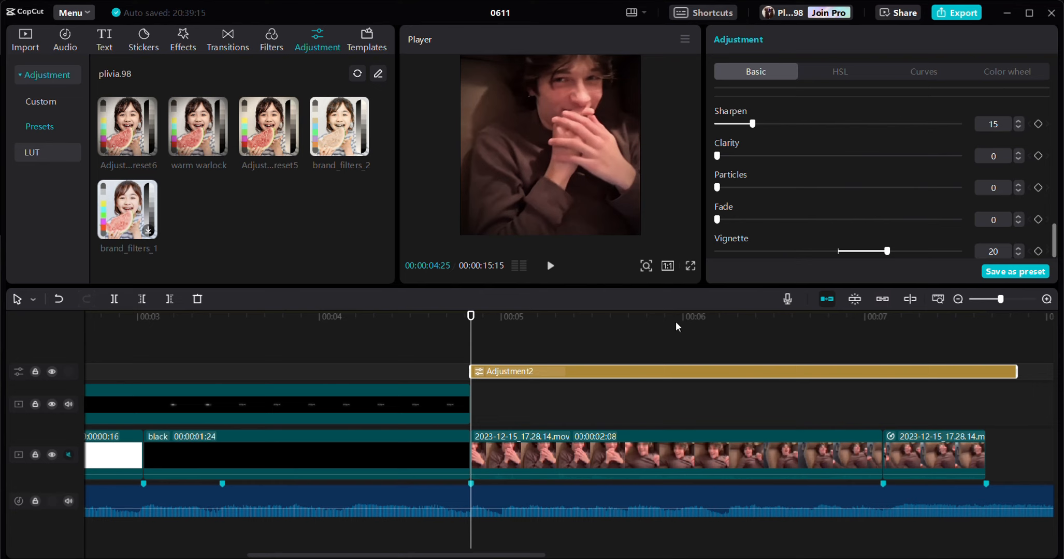
# - Add the favorite Warlock filter above the adjustment layer, starting at 00:00:04:25
pyautogui.click(269, 36)
pyautogui.click(40, 102)
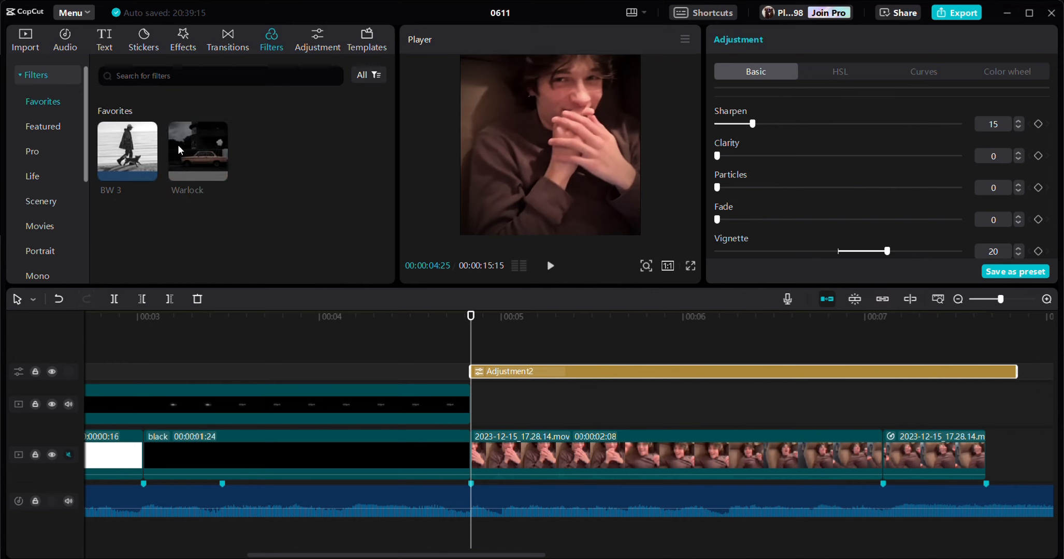
pyautogui.moveTo(179, 150); pyautogui.dragTo(471, 356)
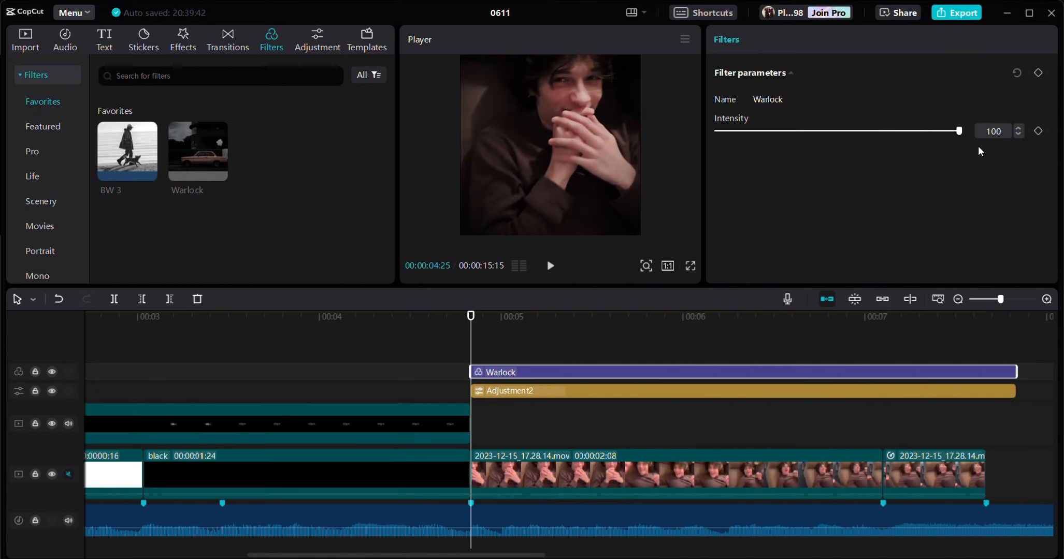
pyautogui.click(525, 360)
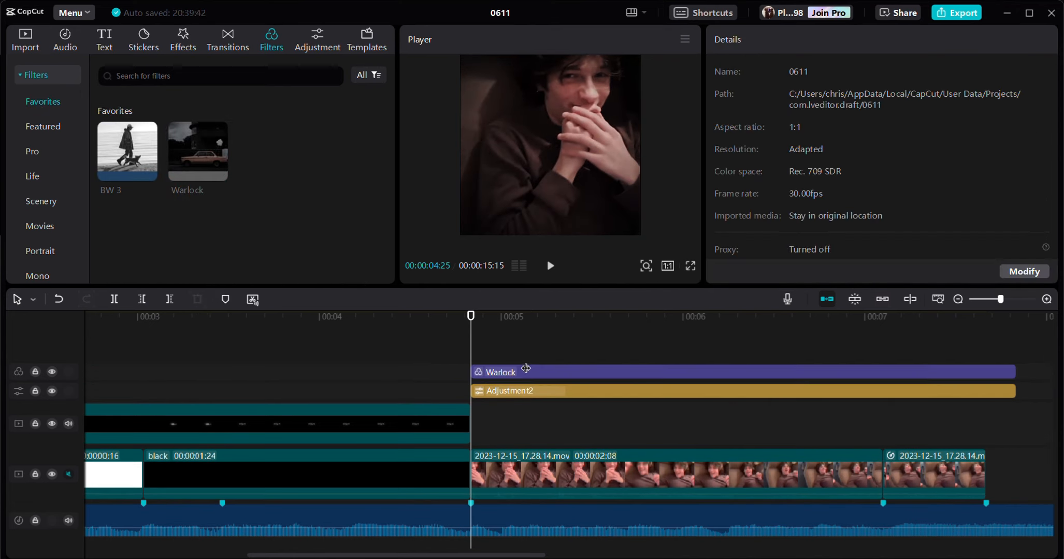
pyautogui.click(470, 357)
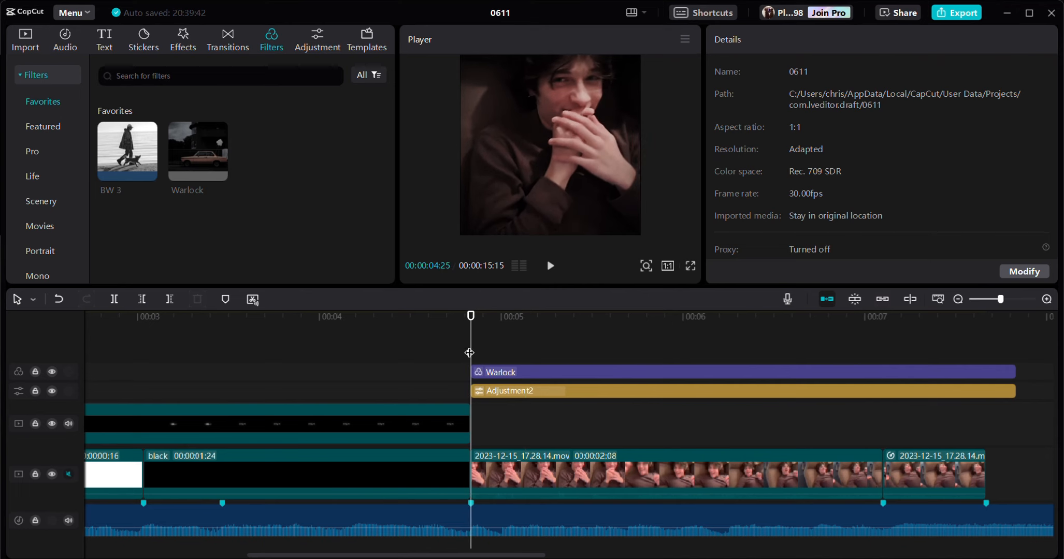
# - Add the favorite Soft video effect at 00:00:04:25 and set its soft light to 35
pyautogui.click(183, 39)
pyautogui.scroll(-5, 194, 180)
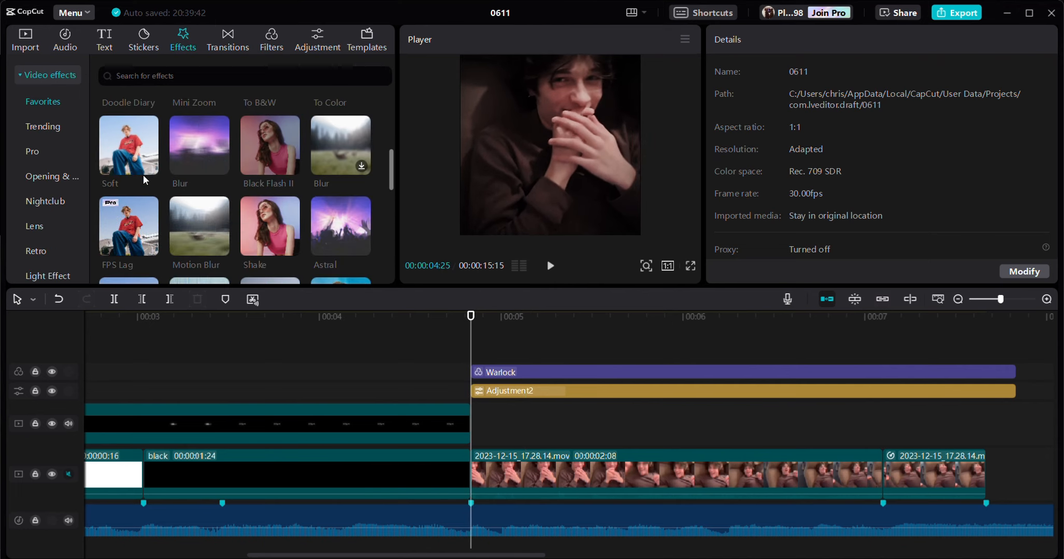
pyautogui.click(149, 167)
pyautogui.moveTo(798, 134); pyautogui.dragTo(801, 134)
# - Add the favorite Edge Glow video effect above the Soft effect at 00:00:04:25 and return to the imported media
pyautogui.scroll(-2, 126, 230)
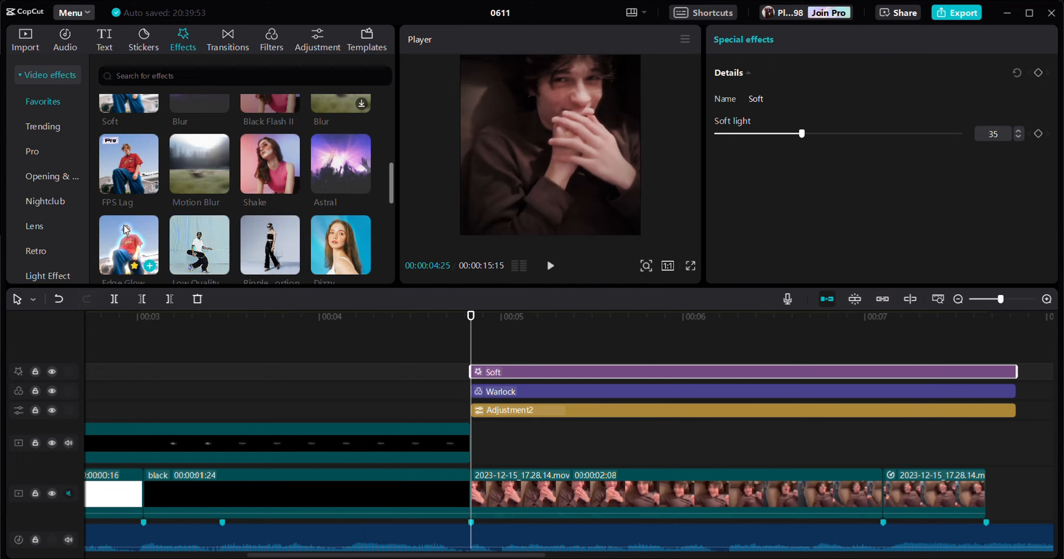
pyautogui.click(150, 266)
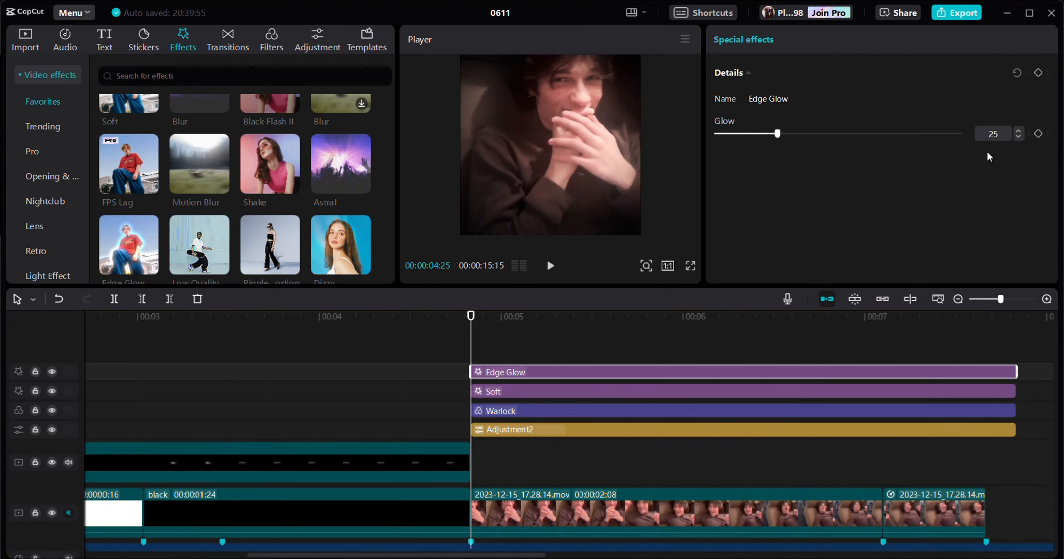
pyautogui.scroll(-4, 277, 184)
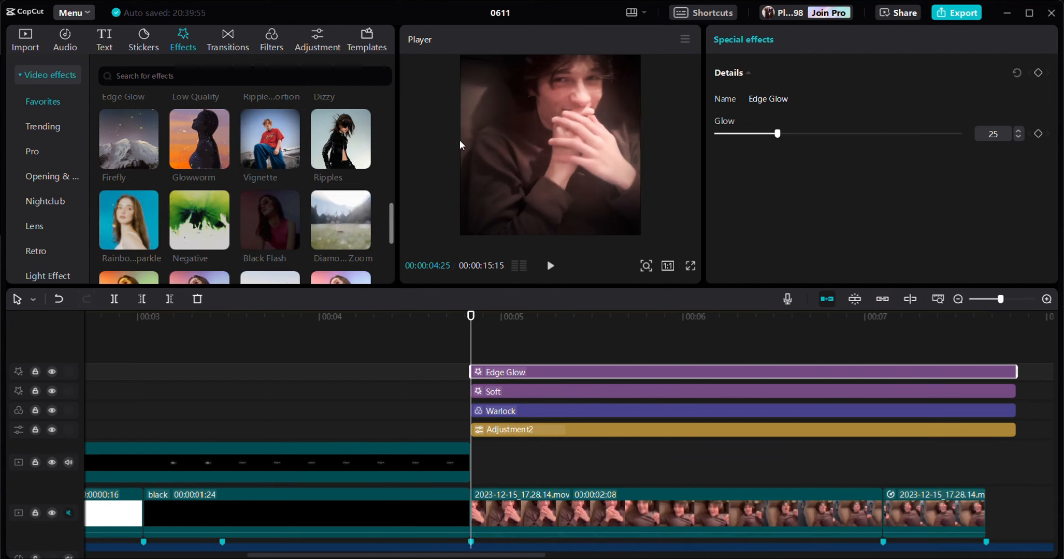
pyautogui.scroll(2, 246, 174)
pyautogui.click(25, 39)
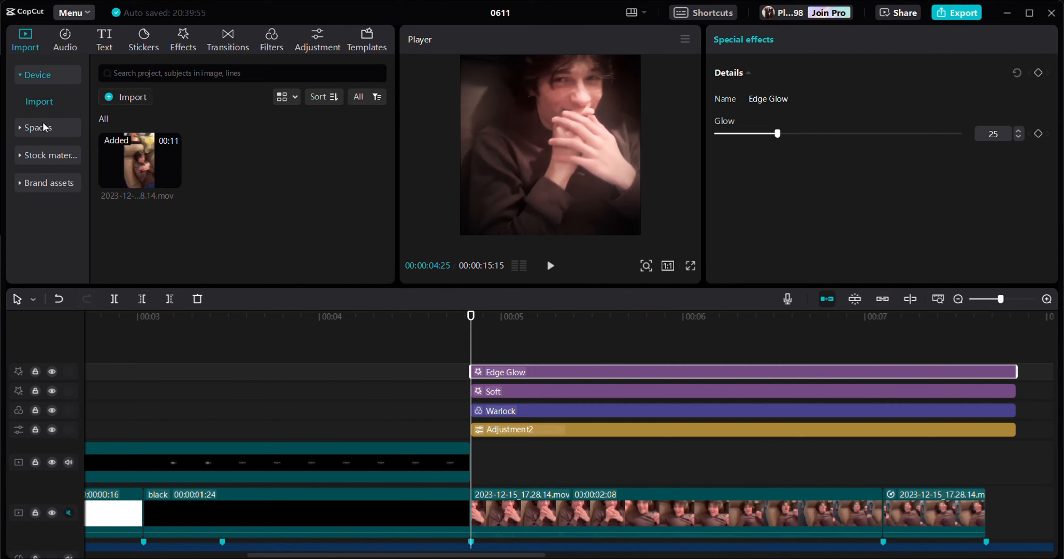
# - Add For edit.jpg from the cloud space above the effects at 00:00:04:25 and set its blend mode to Overlay
pyautogui.click(43, 124)
pyautogui.moveTo(235, 163); pyautogui.dragTo(472, 351)
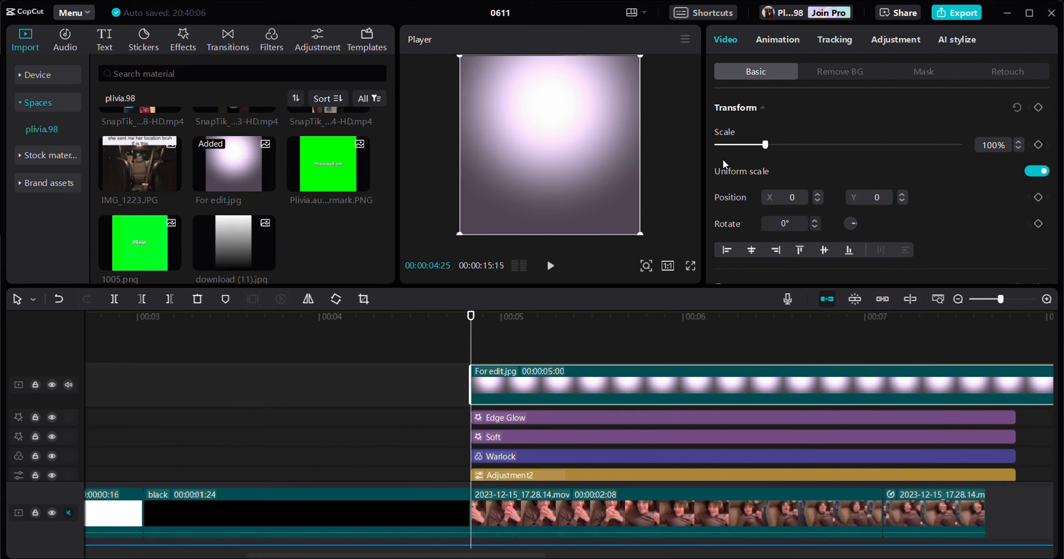
pyautogui.scroll(-5, 766, 181)
pyautogui.click(806, 190)
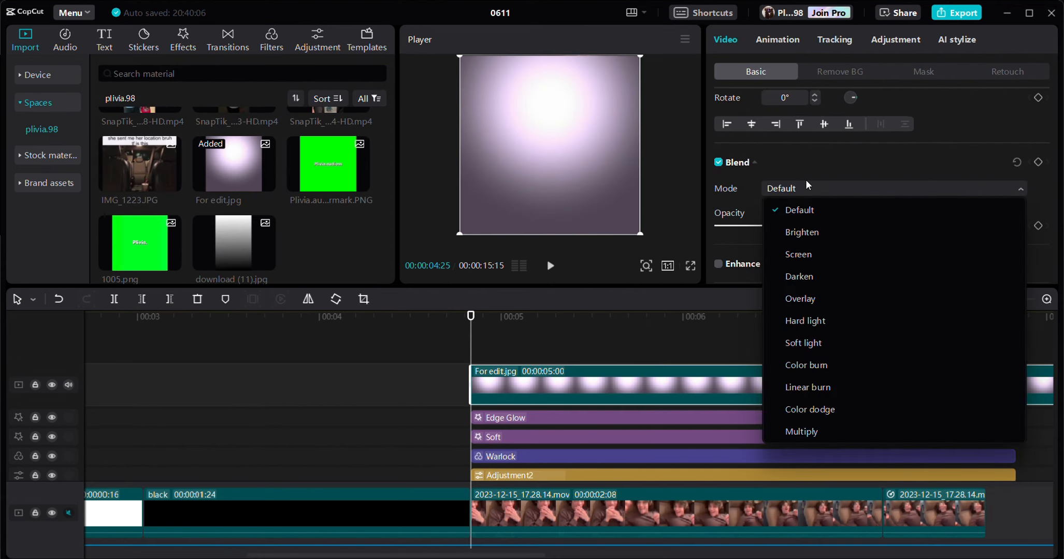
pyautogui.click(822, 300)
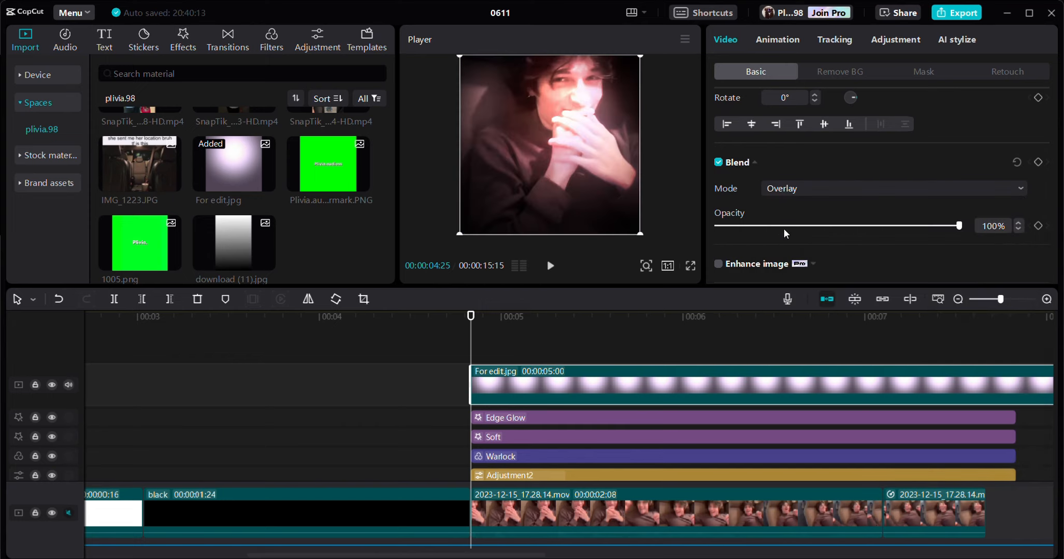
# - Set the opacity of the For edit.jpg overlay to 30%
pyautogui.moveTo(784, 228); pyautogui.dragTo(778, 226)
pyautogui.click(806, 189)
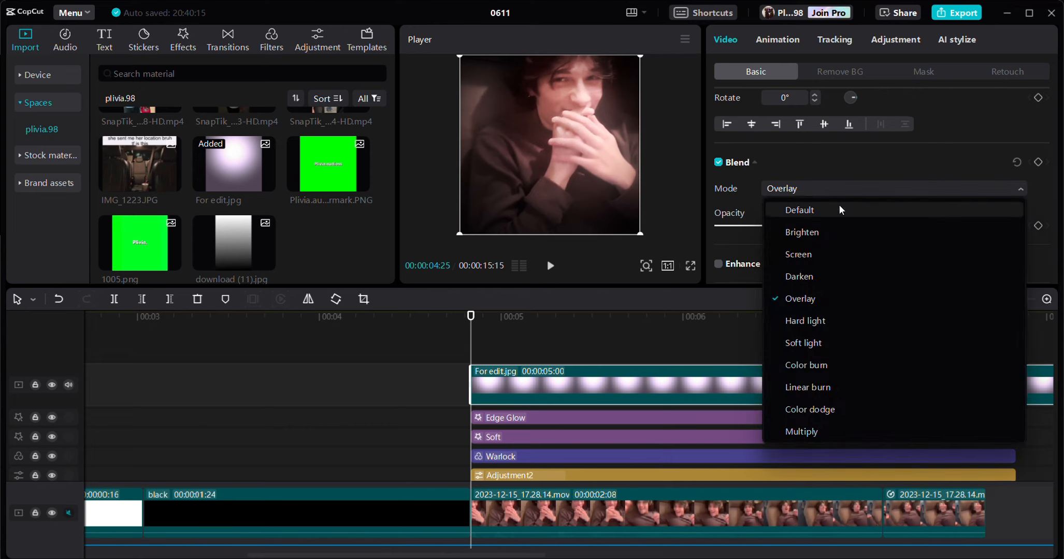
pyautogui.click(770, 163)
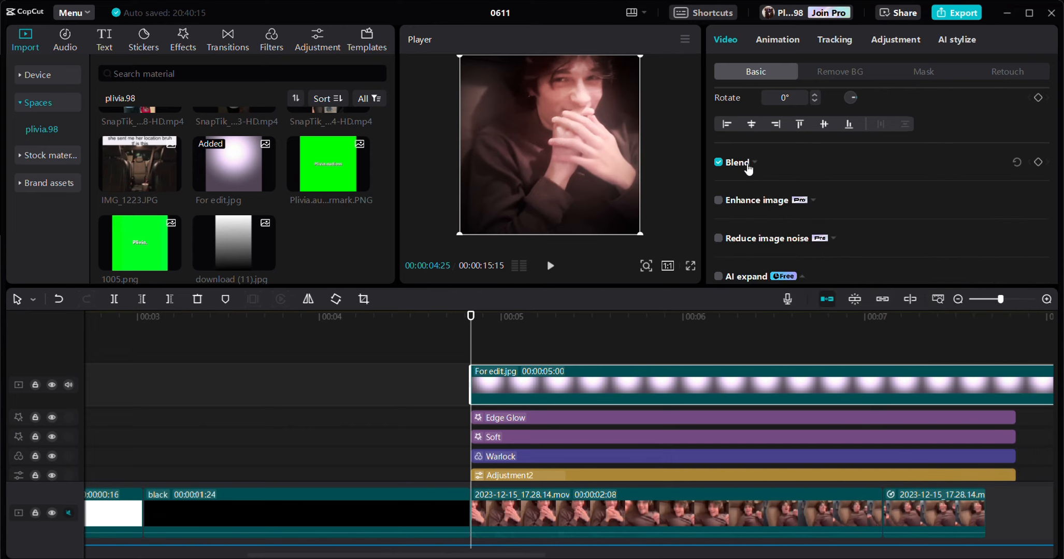
pyautogui.click(748, 163)
pyautogui.click(783, 226)
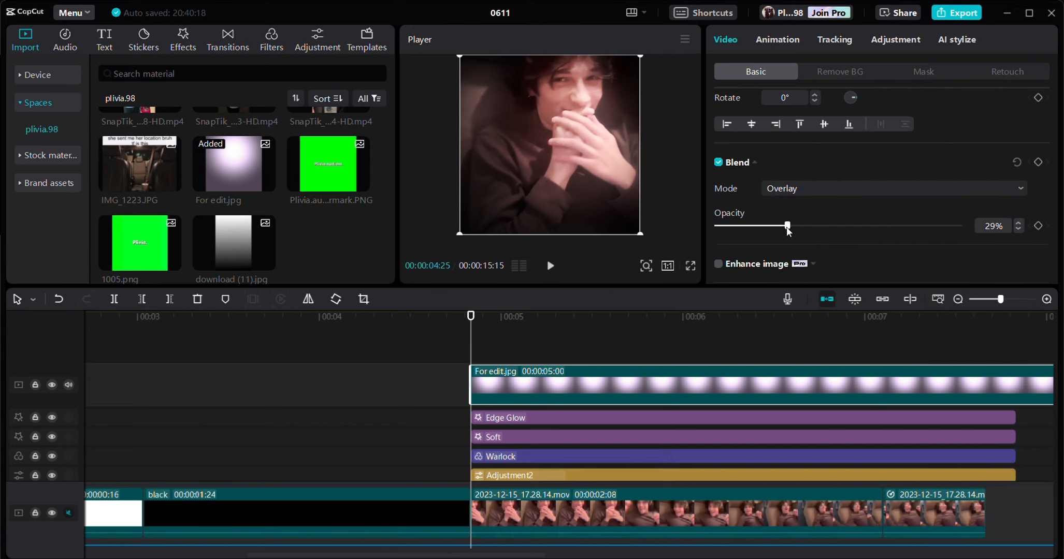
pyautogui.moveTo(787, 227); pyautogui.dragTo(790, 227)
# - Add the favorite Mini Zoom effect at 00:00:04:25 and set its range and speed to 10
pyautogui.click(196, 39)
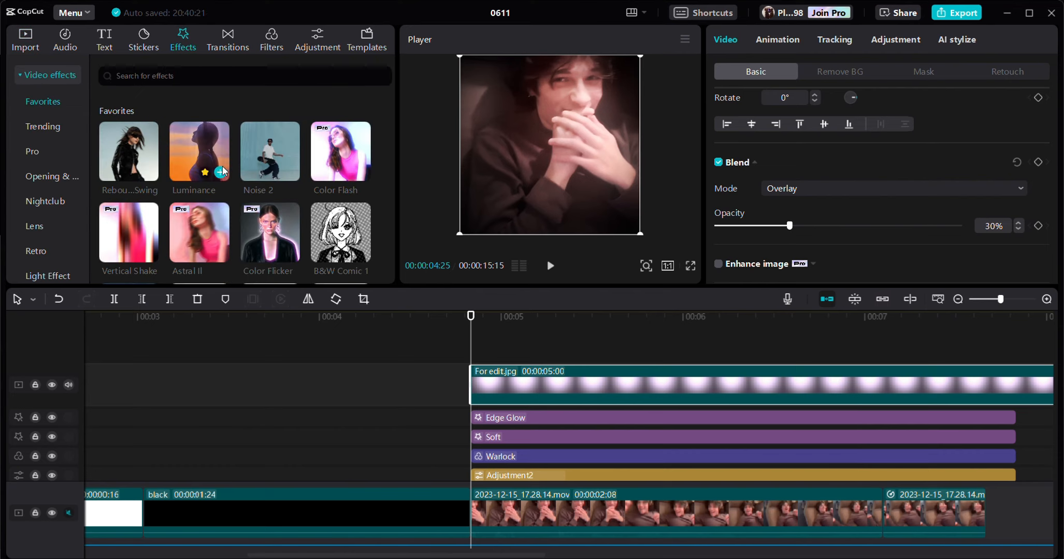
pyautogui.scroll(-1, 266, 181)
pyautogui.scroll(-2, 267, 182)
pyautogui.click(221, 147)
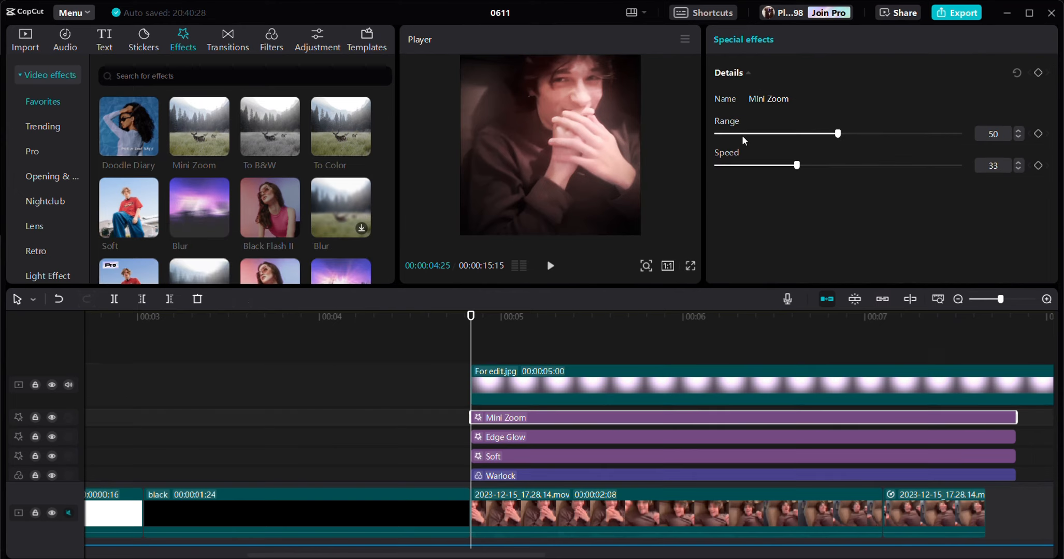
pyautogui.click(745, 166)
pyautogui.moveTo(743, 168); pyautogui.dragTo(741, 166)
# - Add the favorite Play Pendulum effect at 00:00:04:25 with strength 18, sharpen 0 and speed 100
pyautogui.scroll(-5, 154, 189)
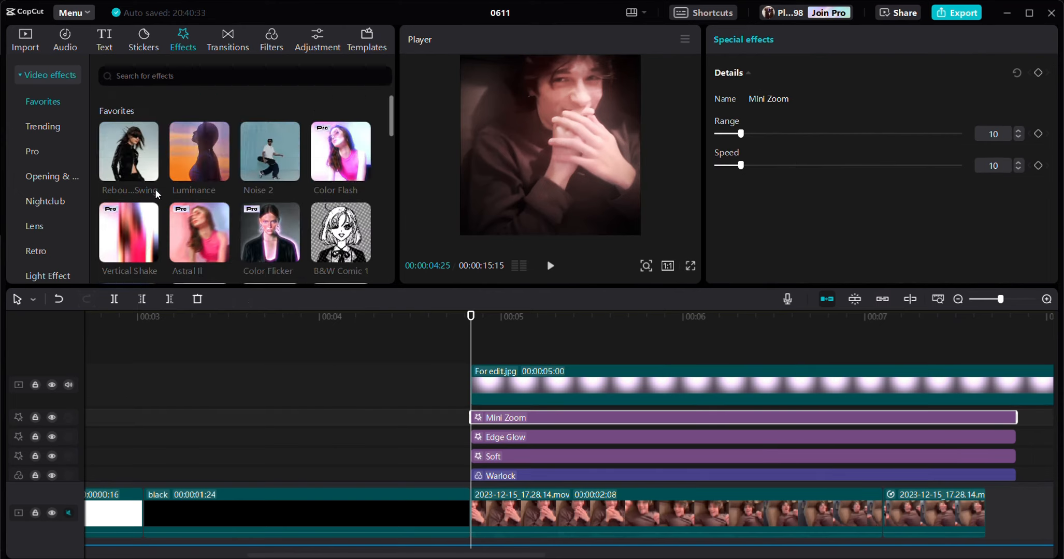
pyautogui.scroll(8, 173, 195)
pyautogui.moveTo(129, 210); pyautogui.dragTo(472, 411)
pyautogui.click(762, 165)
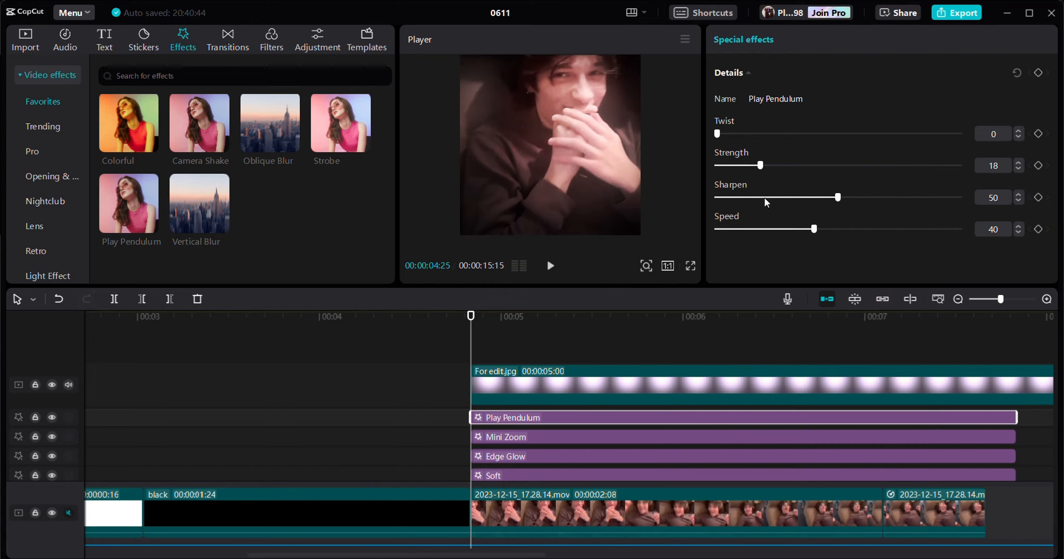
pyautogui.moveTo(763, 197); pyautogui.dragTo(656, 197)
pyautogui.moveTo(791, 228); pyautogui.dragTo(999, 236)
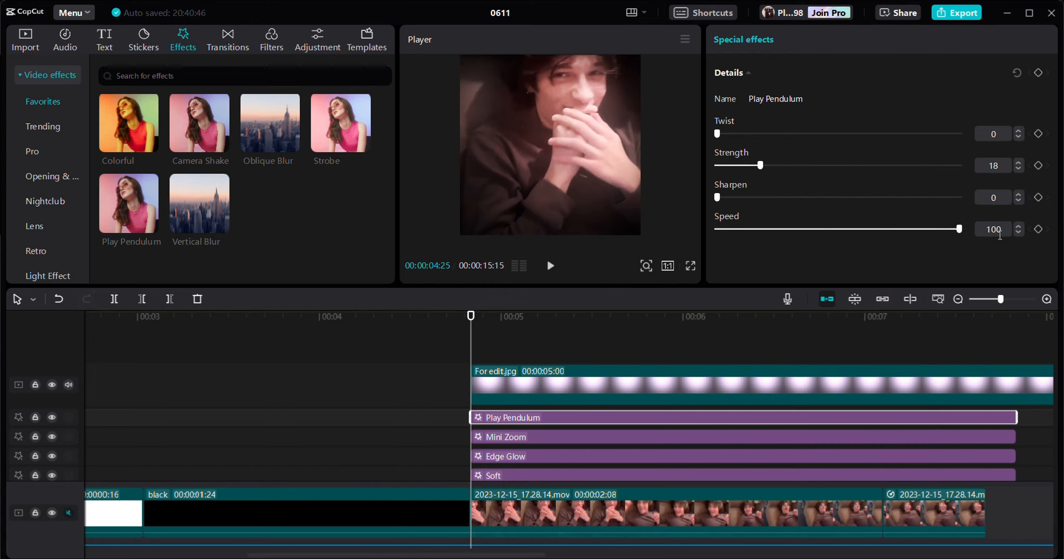
# - Add the favorite Rebound Swing effect at 00:00:04:25 and set its size to 30 and speed to 60
pyautogui.scroll(10, 205, 207)
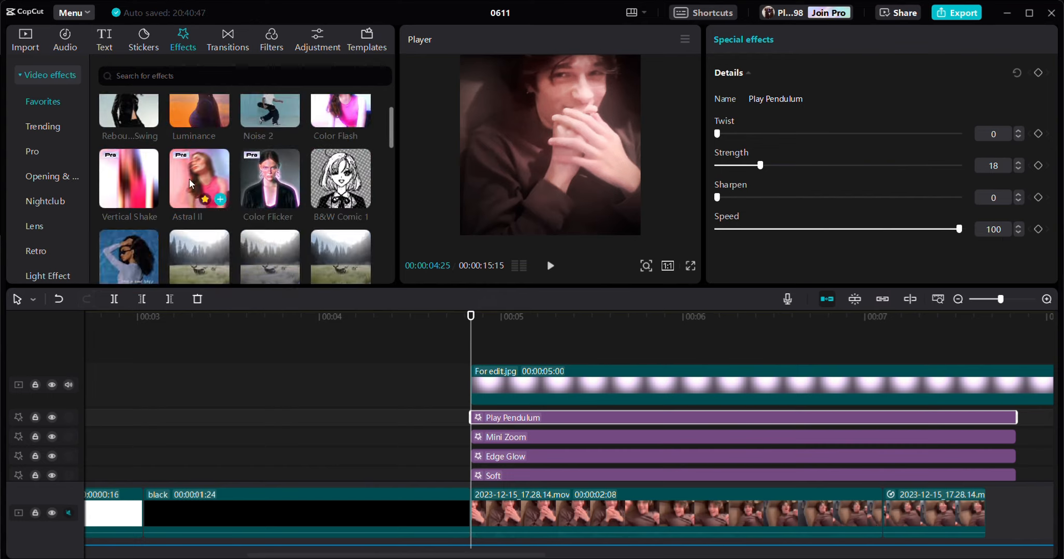
pyautogui.moveTo(135, 154); pyautogui.dragTo(472, 418)
pyautogui.click(786, 166)
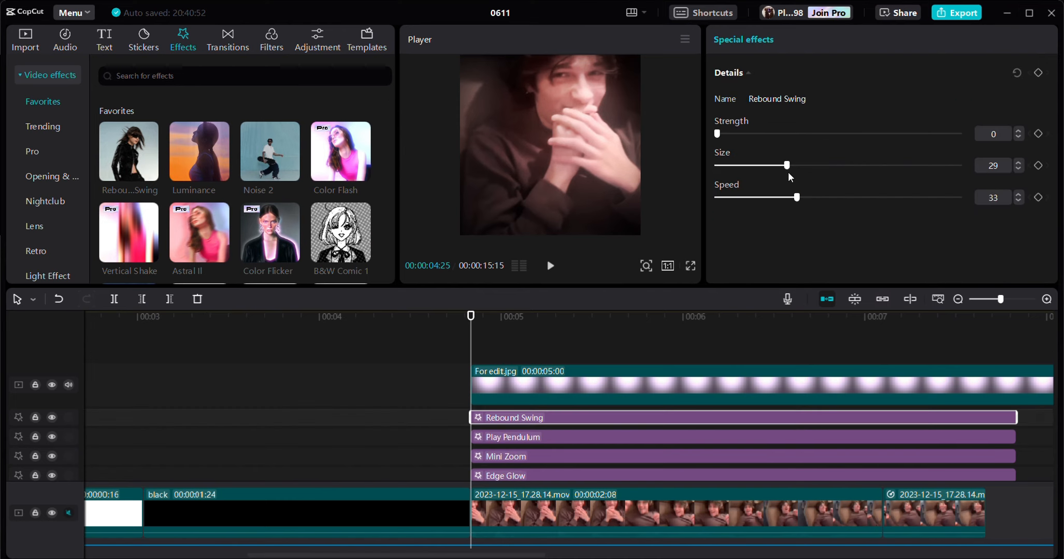
pyautogui.click(871, 202)
pyautogui.moveTo(865, 201); pyautogui.dragTo(862, 201)
# - Add the favorite Black Flash II effect at 00:00:04:25 and lower its twist to 0, strength and size
pyautogui.scroll(-2, 246, 194)
pyautogui.scroll(-2, 246, 194)
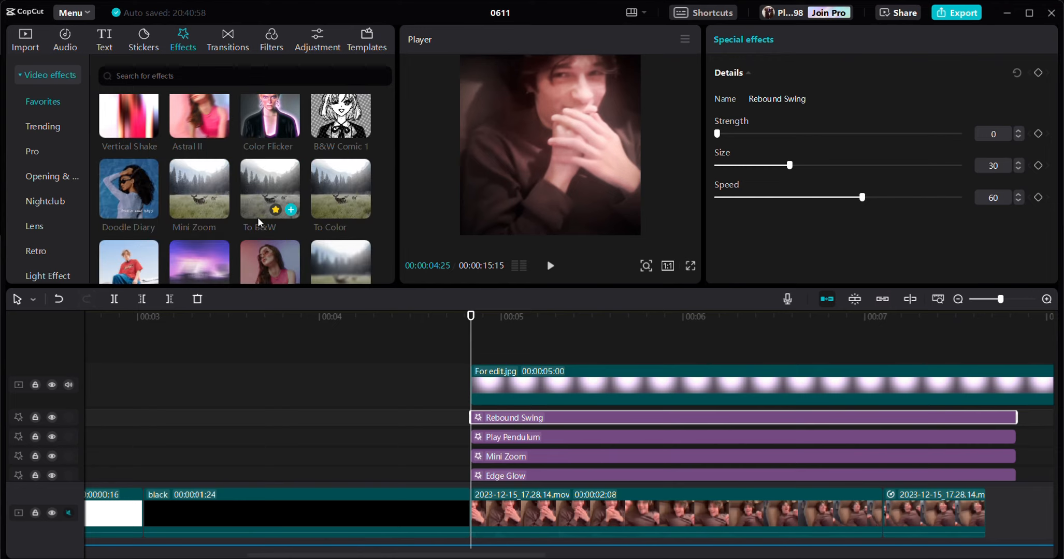
pyautogui.scroll(-2, 259, 191)
pyautogui.moveTo(269, 150); pyautogui.dragTo(472, 415)
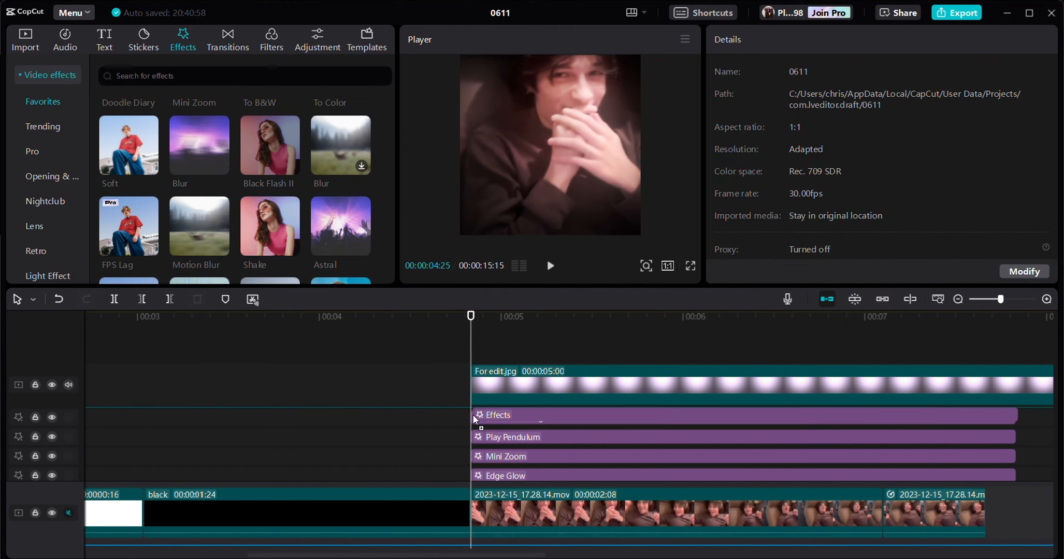
pyautogui.moveTo(813, 134); pyautogui.dragTo(747, 167)
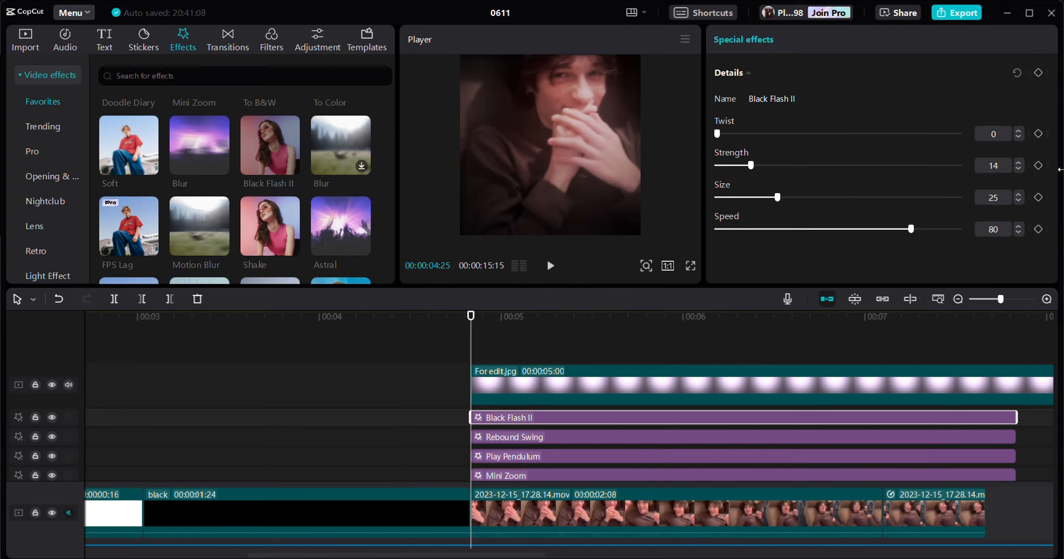
pyautogui.click(1018, 170)
pyautogui.moveTo(776, 198); pyautogui.dragTo(717, 198)
# - Apply the Fall Right combo animation to the short speed-ramped clip starting at 00:00:07:03
pyautogui.scroll(-3, 765, 397)
pyautogui.click(864, 39)
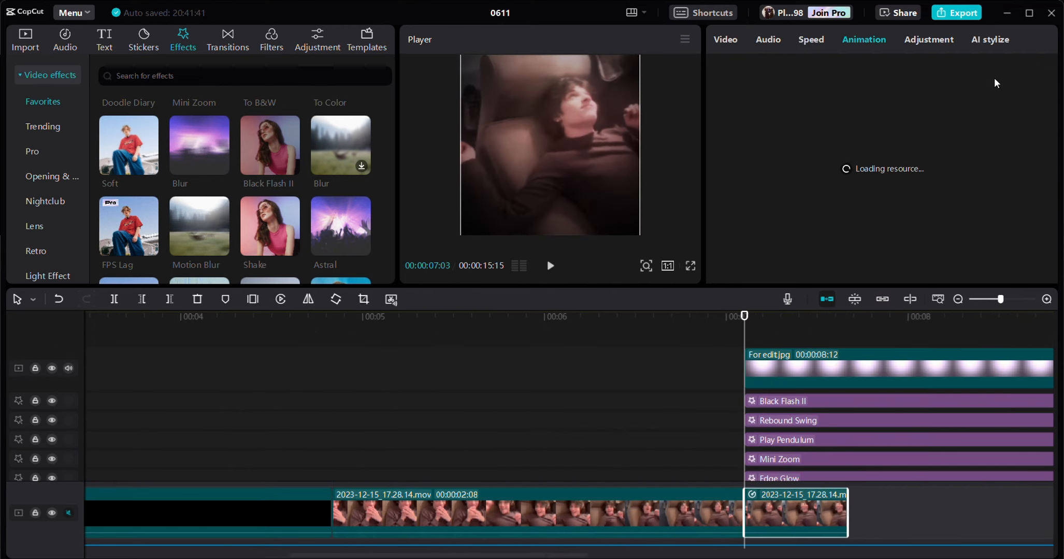
pyautogui.scroll(-3, 1019, 183)
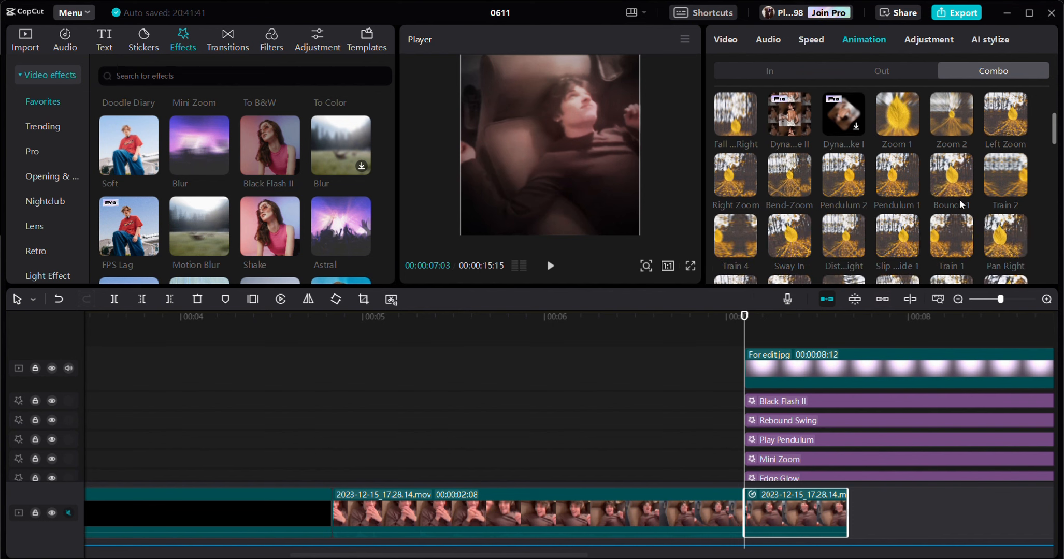
pyautogui.scroll(1, 960, 204)
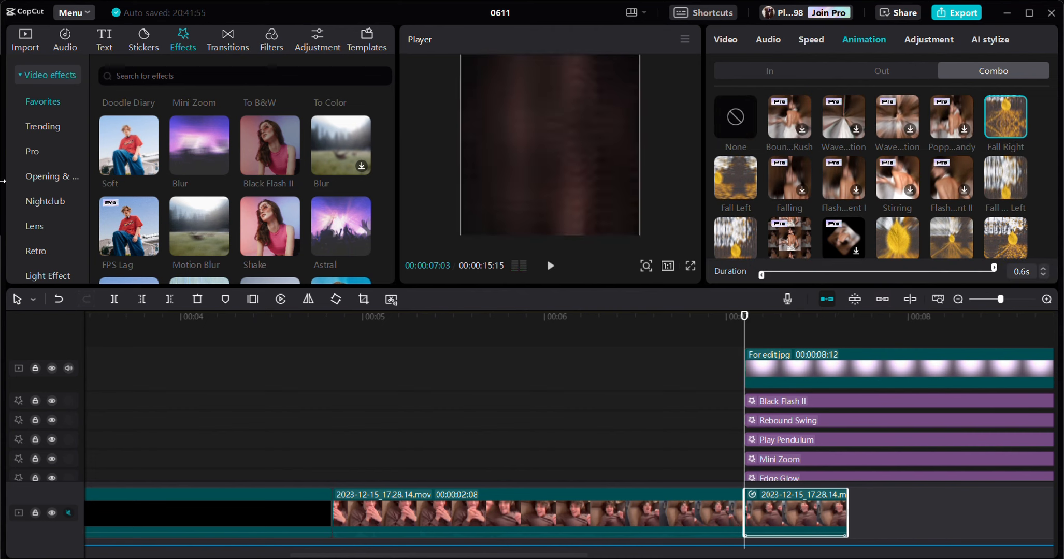
# - Add the favorite Oblique Blur effect above the Warlock filter at 00:00:07:03 and set its rotate value to 50
pyautogui.scroll(-2, 288, 179)
pyautogui.moveTo(270, 112); pyautogui.dragTo(743, 383)
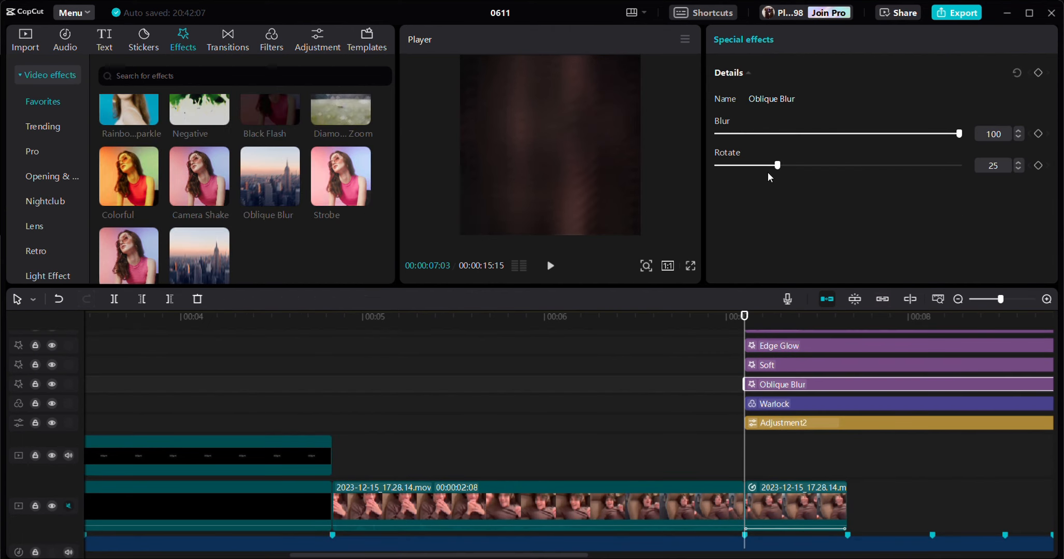
pyautogui.moveTo(848, 165); pyautogui.dragTo(837, 166)
# - Keyframe the Oblique Blur's blur amount from 100 at 00:00:07:03 down to 25 at 00:00:07:07
pyautogui.hscroll(5, 597, 550)
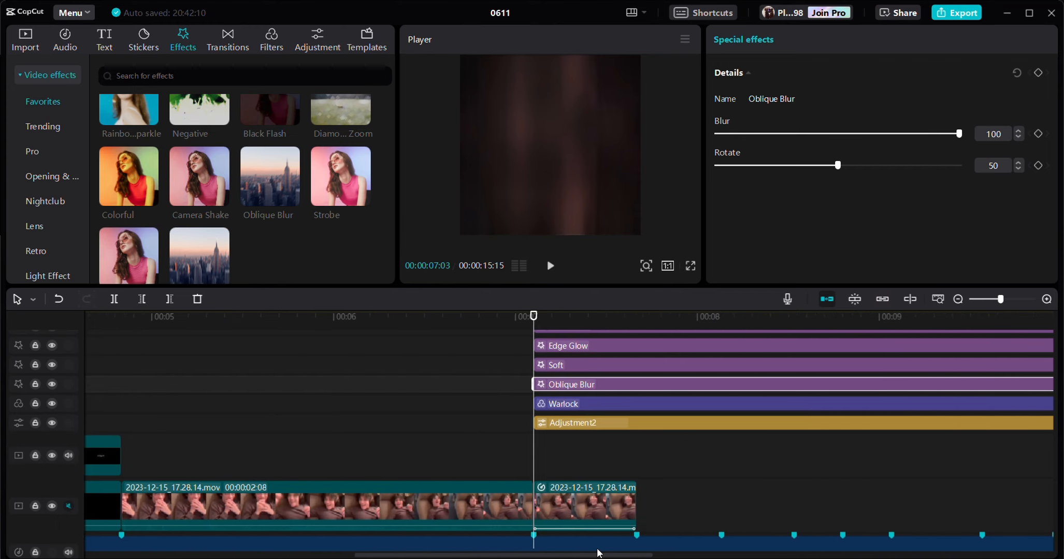
pyautogui.scroll(-2, 307, 260)
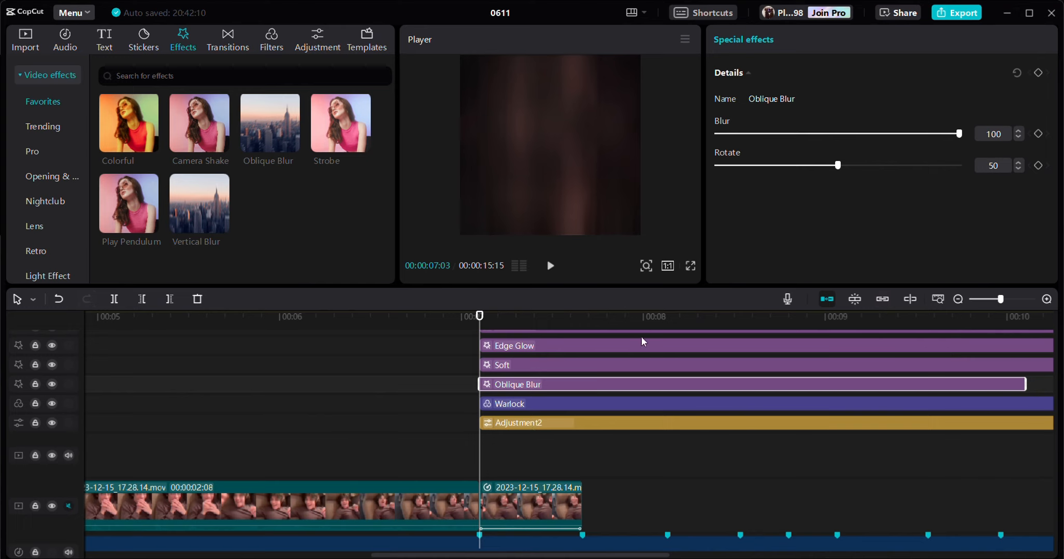
pyautogui.click(1038, 134)
pyautogui.press('Right')
pyautogui.press('Right')
pyautogui.press('Right')
pyautogui.press('Right')
pyautogui.moveTo(755, 136); pyautogui.dragTo(772, 136)
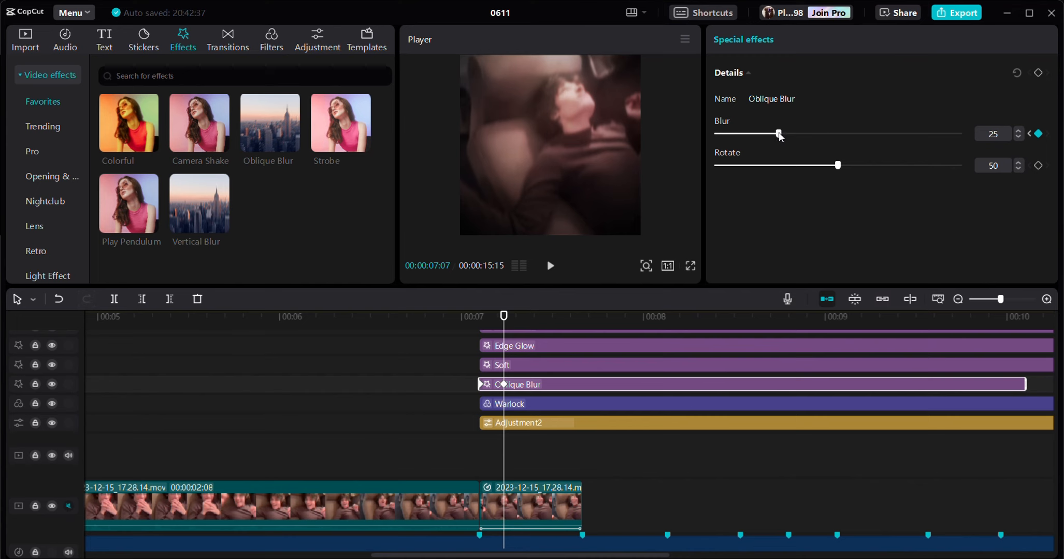
# - Paste two more copies of the shortened Oblique Blur effect at 00:00:07:03
pyautogui.click(479, 317)
pyautogui.hotkey('ctrl', 'v')
pyautogui.hotkey('ctrl', 'v')
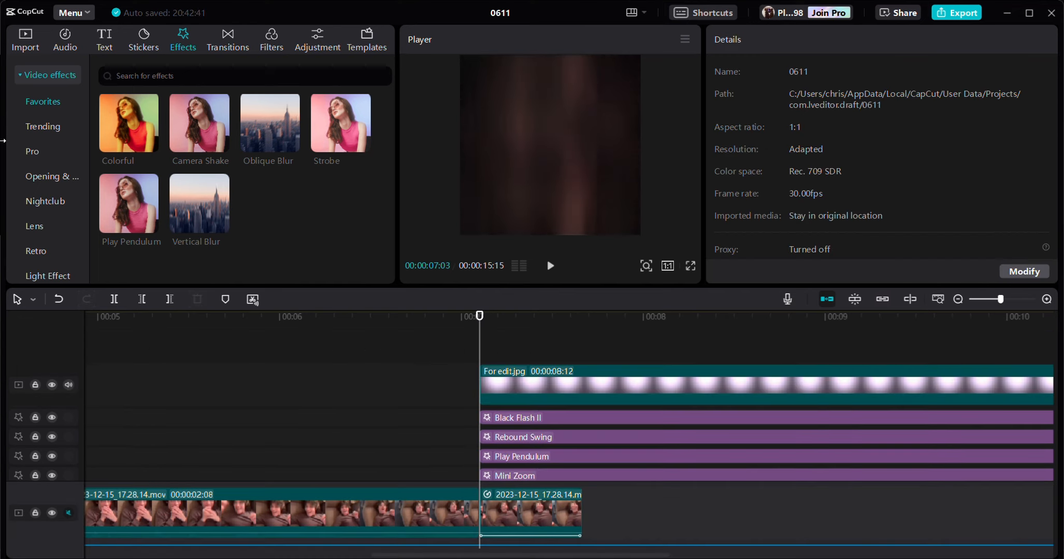
# - Add the favorite white stock clip at 00:00:07:03, scale it to 239%, and blend it as Overlay at 75% opacity
pyautogui.click(19, 51)
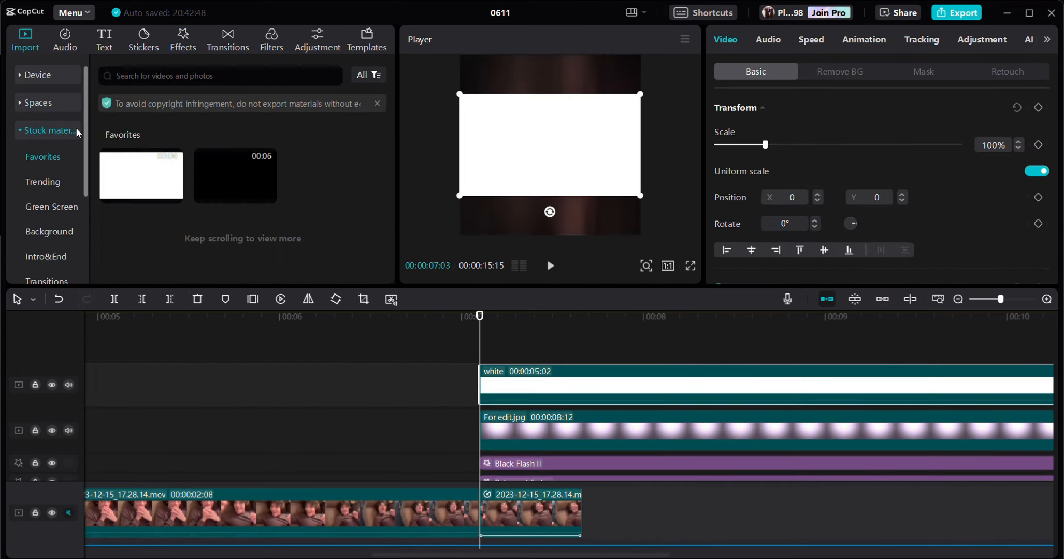
pyautogui.moveTo(760, 147); pyautogui.dragTo(831, 148)
pyautogui.scroll(-1, 798, 205)
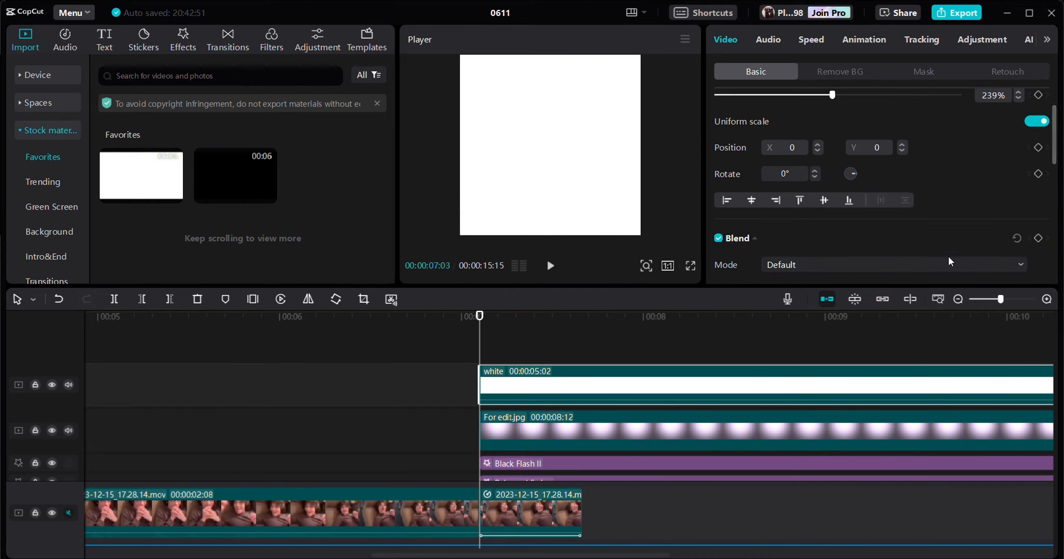
pyautogui.click(813, 265)
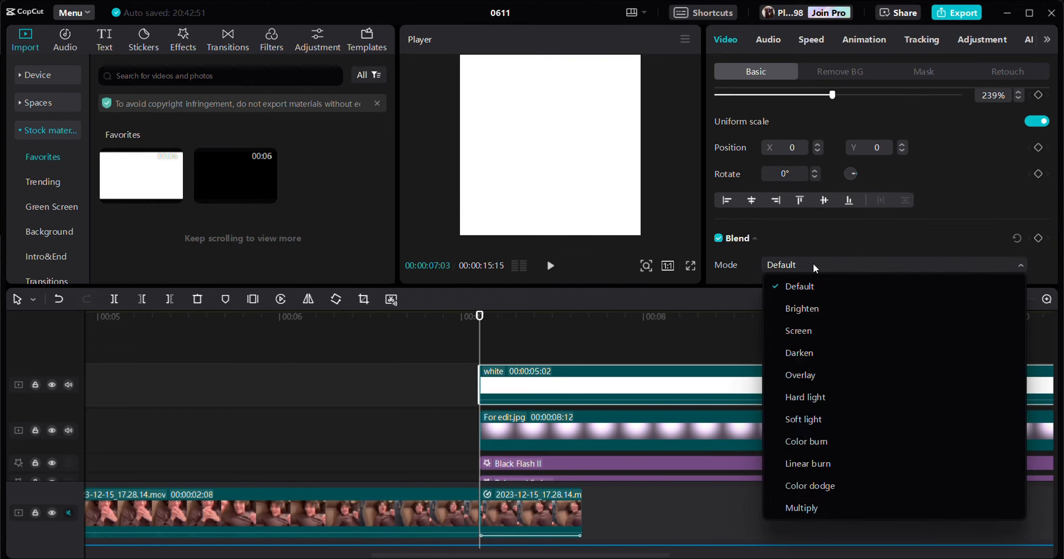
pyautogui.click(803, 378)
pyautogui.scroll(-2, 917, 171)
pyautogui.moveTo(896, 189); pyautogui.dragTo(901, 190)
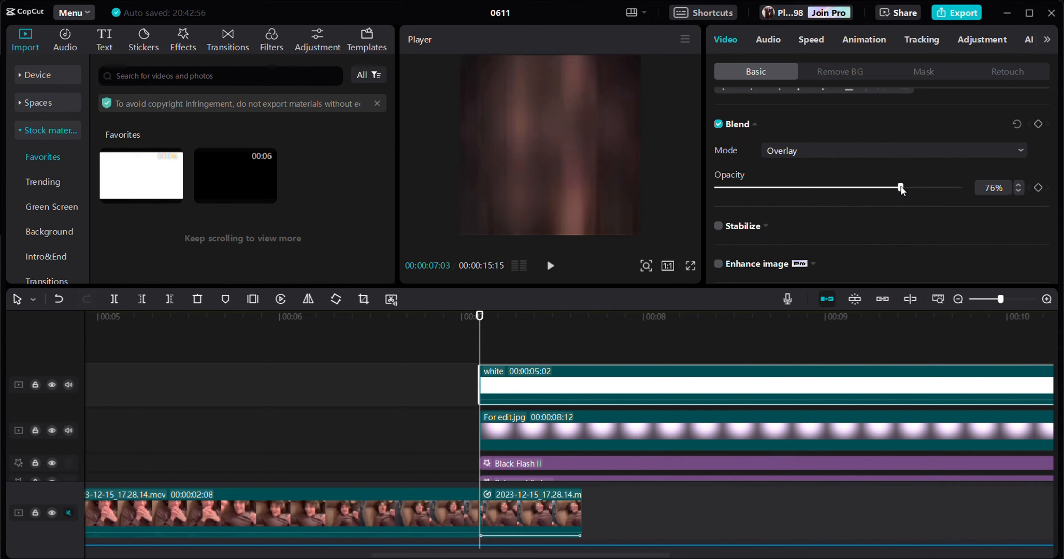
# - Trim the white clip to end at 00:00:07:20 and apply a 0.6 s Fade Out animation to it
pyautogui.click(879, 34)
pyautogui.click(583, 325)
pyautogui.press('w')
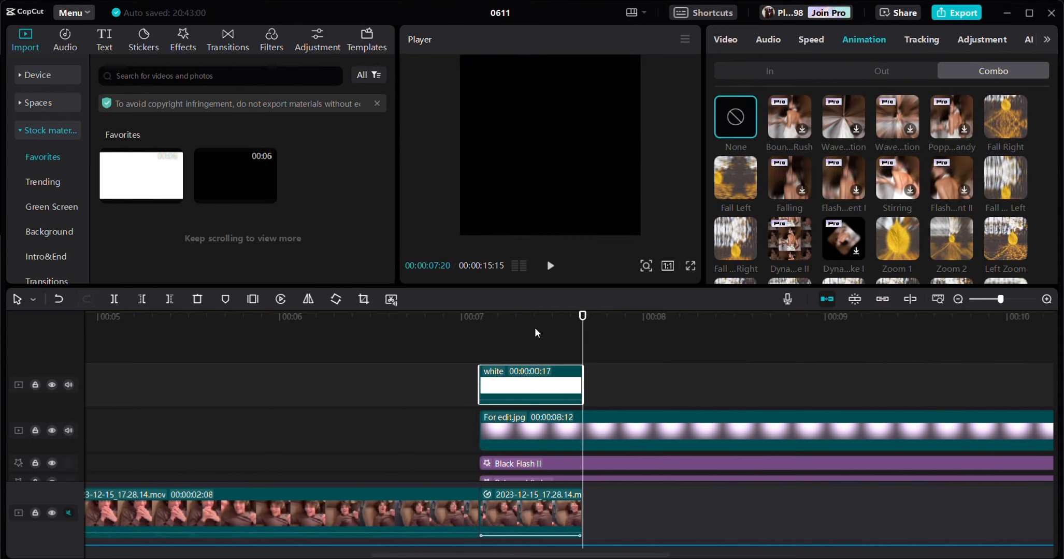
pyautogui.moveTo(533, 332); pyautogui.dragTo(504, 336)
pyautogui.scroll(-1, 963, 217)
pyautogui.click(896, 72)
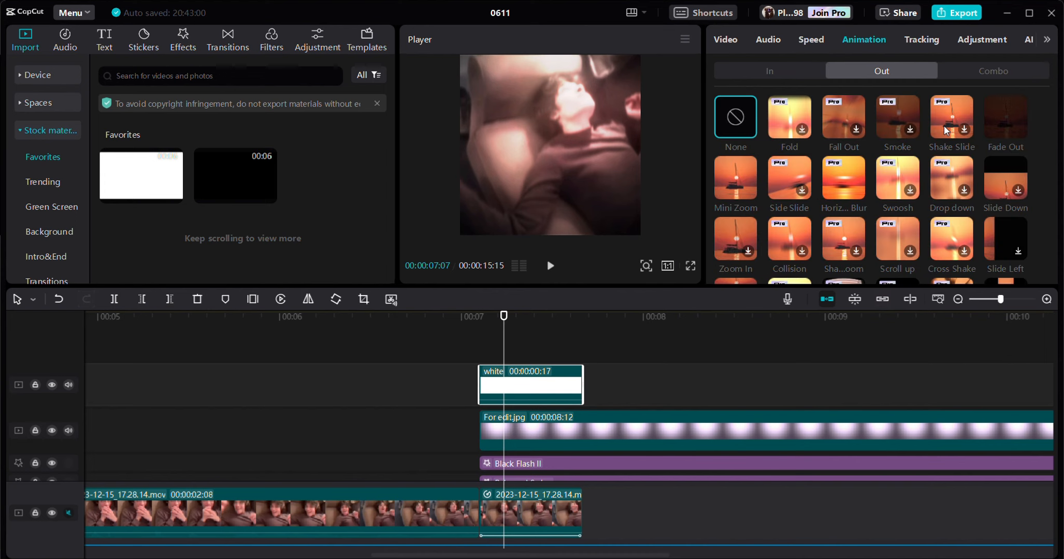
pyautogui.click(1011, 121)
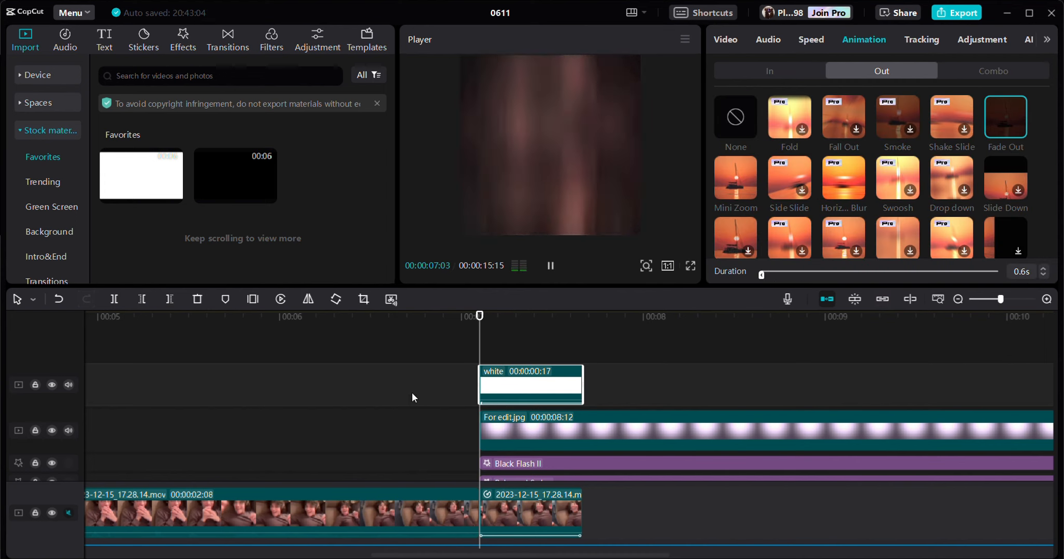
# - Play back the section from 00:00:07:03 to check the white flash and blur
pyautogui.click(378, 392)
pyautogui.press('space')
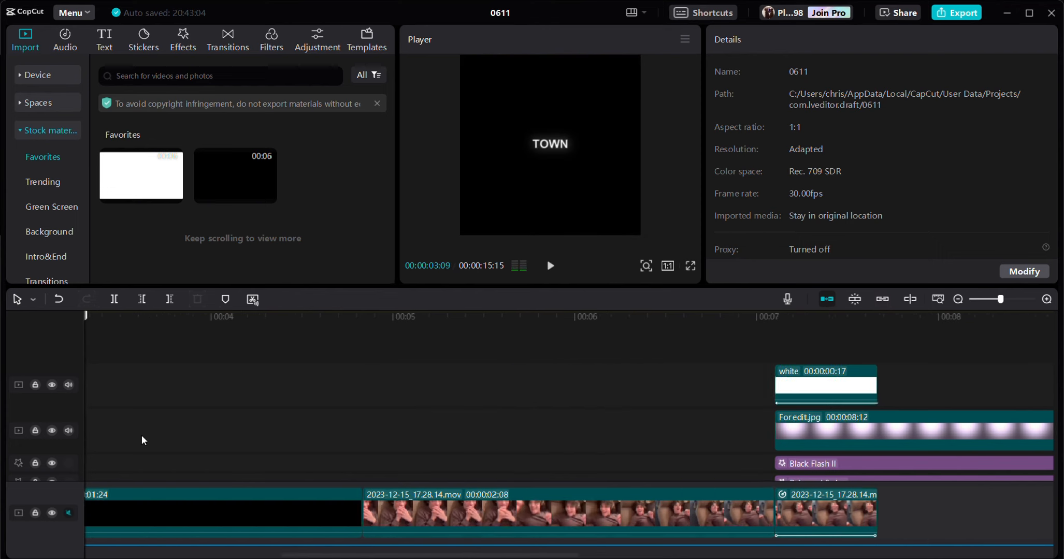
pyautogui.moveTo(86, 441); pyautogui.dragTo(533, 453)
# - Add the Doodle Diary effect at 00:00:04:25, trim it to end at 00:00:07:03, and set its filters and texture to 0
pyautogui.moveTo(471, 555); pyautogui.dragTo(553, 556)
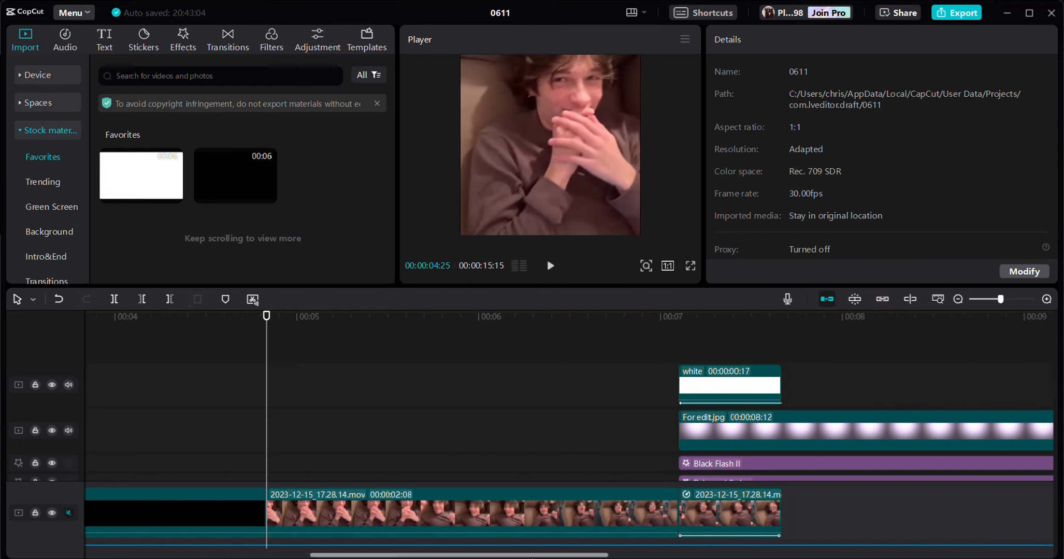
pyautogui.click(182, 39)
pyautogui.moveTo(132, 200)
pyautogui.mouseDown()
pyautogui.moveTo(229, 327)
pyautogui.moveTo(268, 465)
pyautogui.mouseUp()
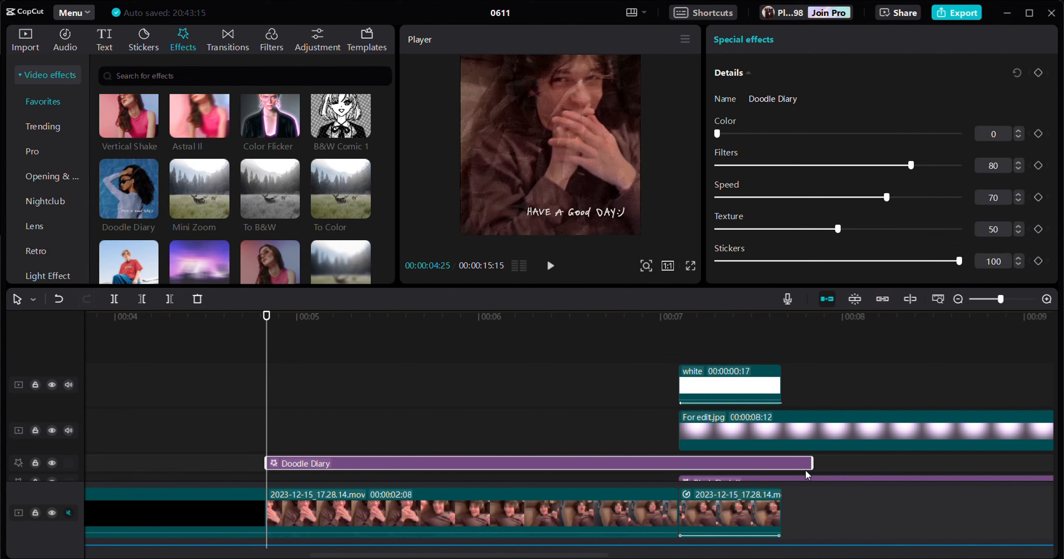
pyautogui.moveTo(805, 470)
pyautogui.mouseDown()
pyautogui.moveTo(665, 465)
pyautogui.moveTo(679, 466)
pyautogui.moveTo(618, 485)
pyautogui.mouseUp()
pyautogui.moveTo(912, 165); pyautogui.dragTo(621, 164)
pyautogui.moveTo(837, 229); pyautogui.dragTo(674, 243)
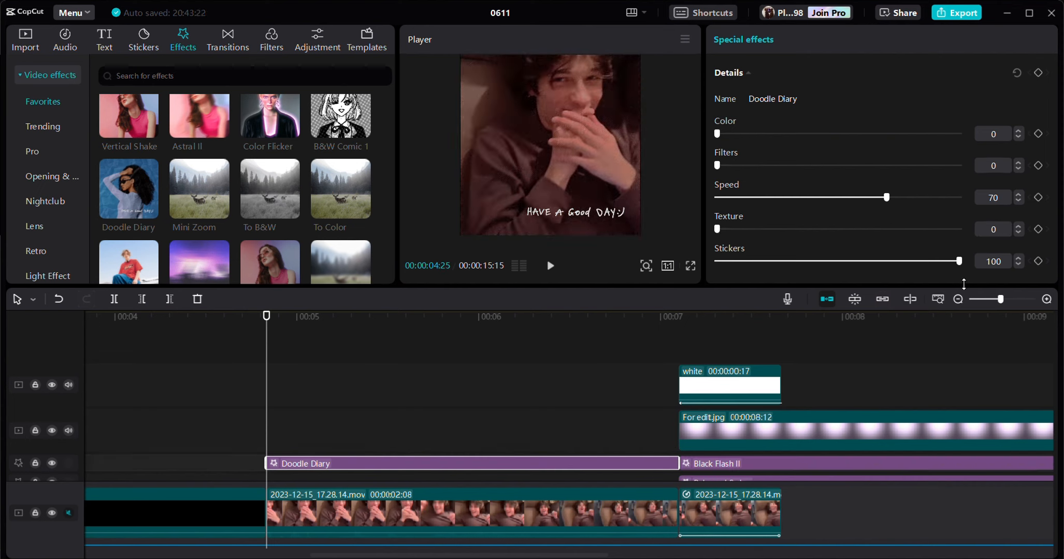
# - Set the Doodle Diary effect's stickers to 0 and its speed to 100
pyautogui.moveTo(959, 261); pyautogui.dragTo(694, 262)
pyautogui.moveTo(888, 198); pyautogui.dragTo(959, 198)
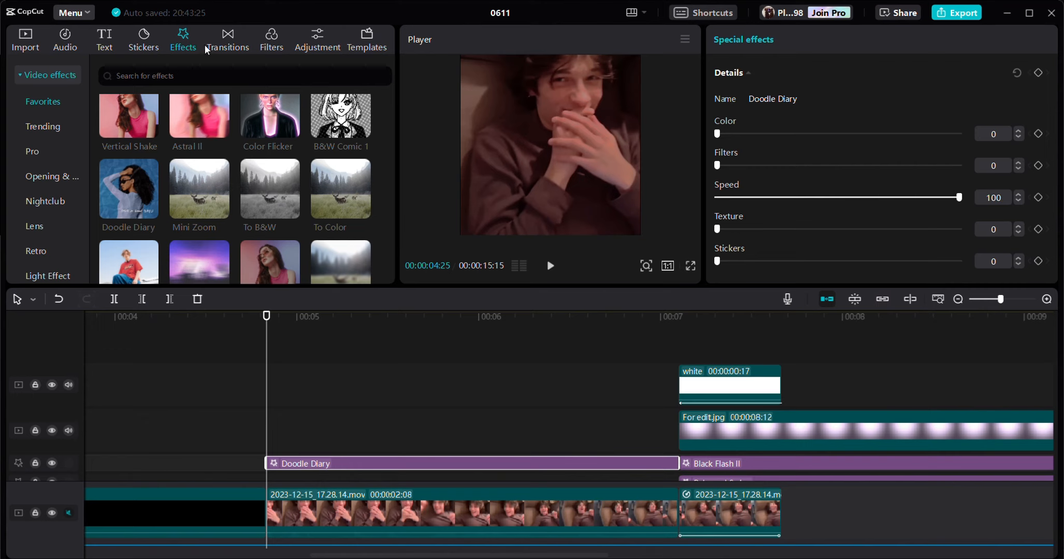
# - Add the BW 3 filter at 00:00:04:25, trim it to end at 00:00:07:03 on the Warlock track, and set its intensity to 80
pyautogui.click(271, 40)
pyautogui.moveTo(96, 154); pyautogui.dragTo(303, 467)
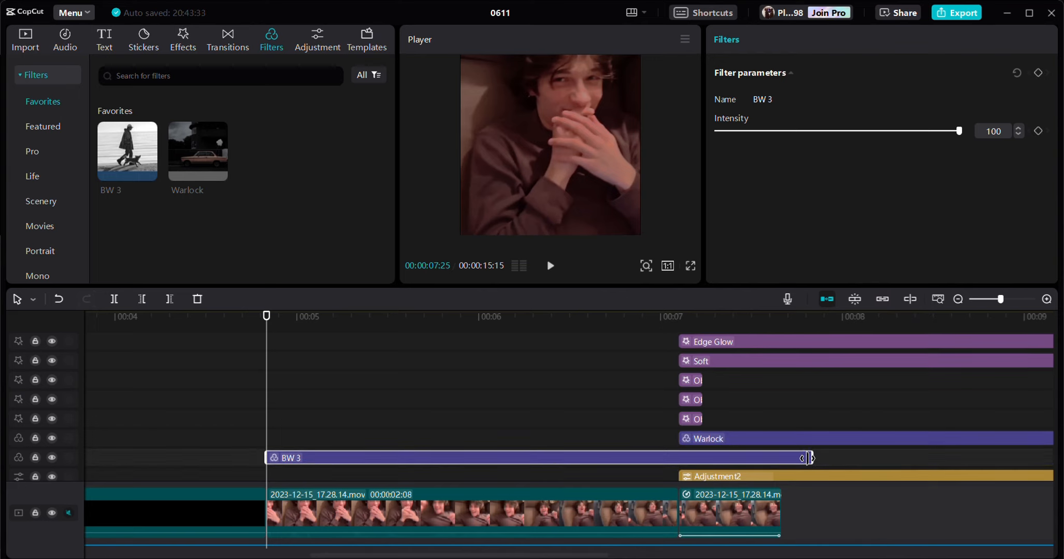
pyautogui.moveTo(812, 458); pyautogui.dragTo(679, 457)
pyautogui.moveTo(959, 131); pyautogui.dragTo(911, 132)
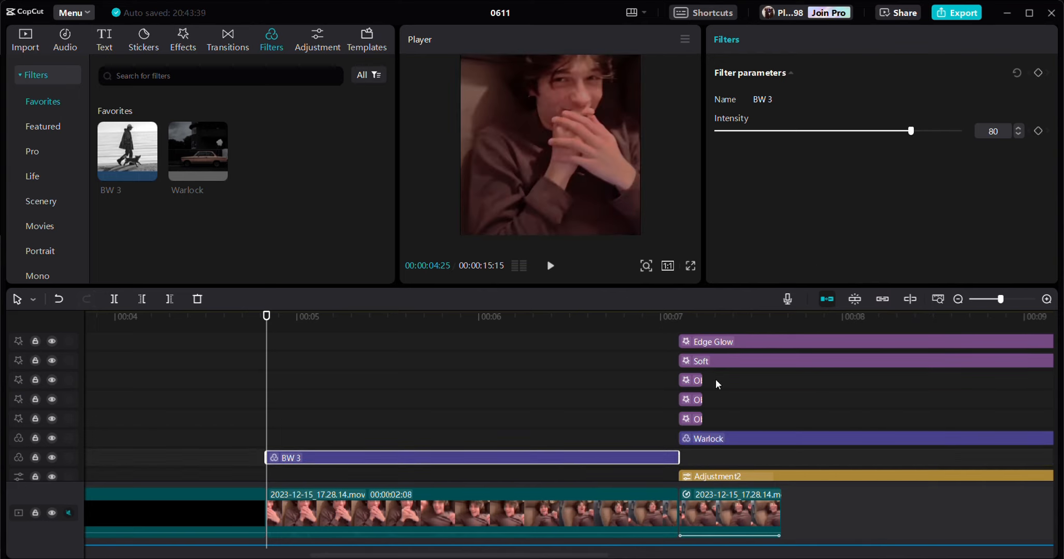
pyautogui.moveTo(608, 461); pyautogui.dragTo(609, 443)
# - Play back the section from 00:00:04:11 into the flash transition to check the black-and-white filter
pyautogui.click(183, 399)
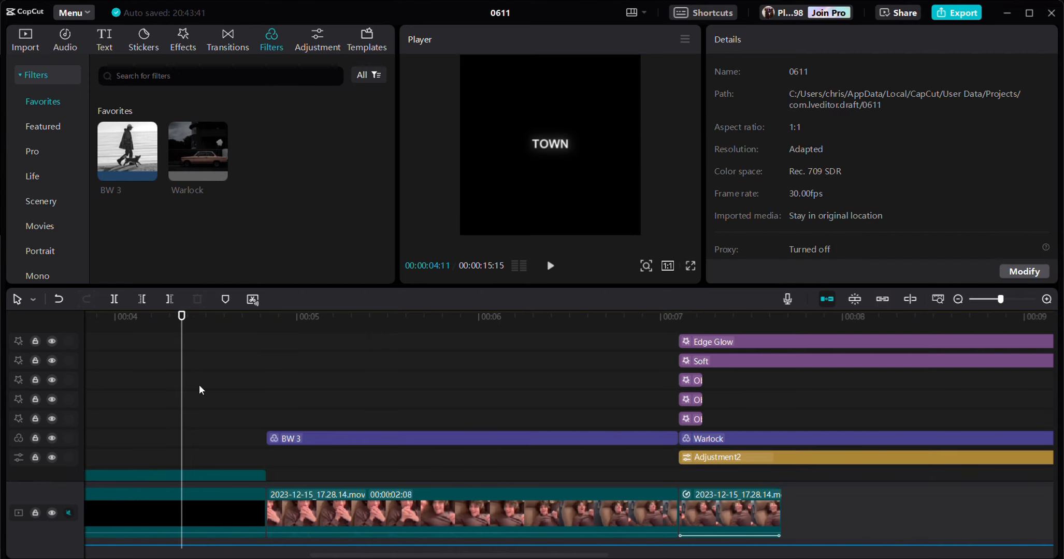
pyautogui.click(552, 267)
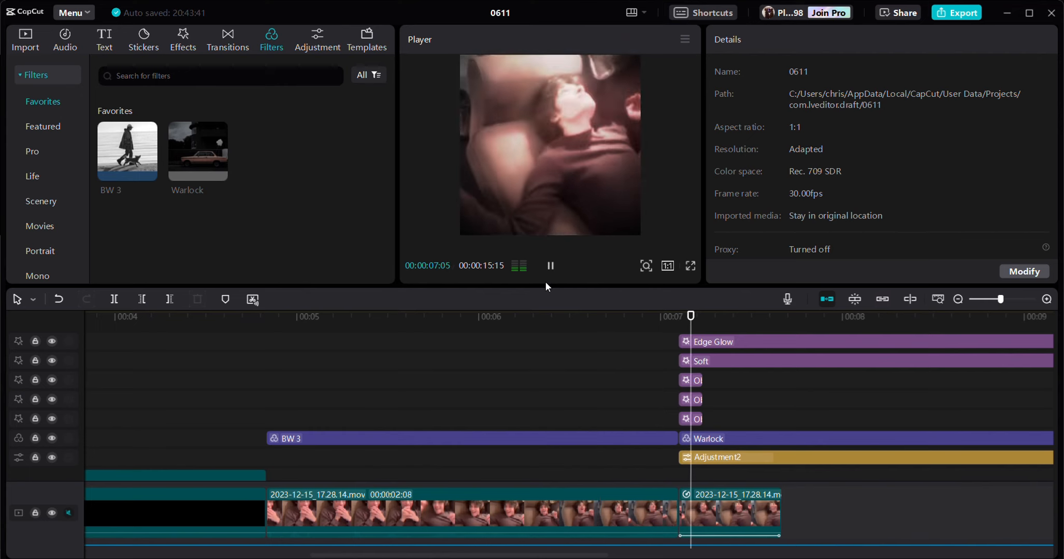
pyautogui.click(704, 417)
# - Add the favorite white stock clip at 00:00:04:25, scaled to 365%, and trim it to end at 00:00:04:26
pyautogui.click(267, 348)
pyautogui.scroll(5, 212, 332)
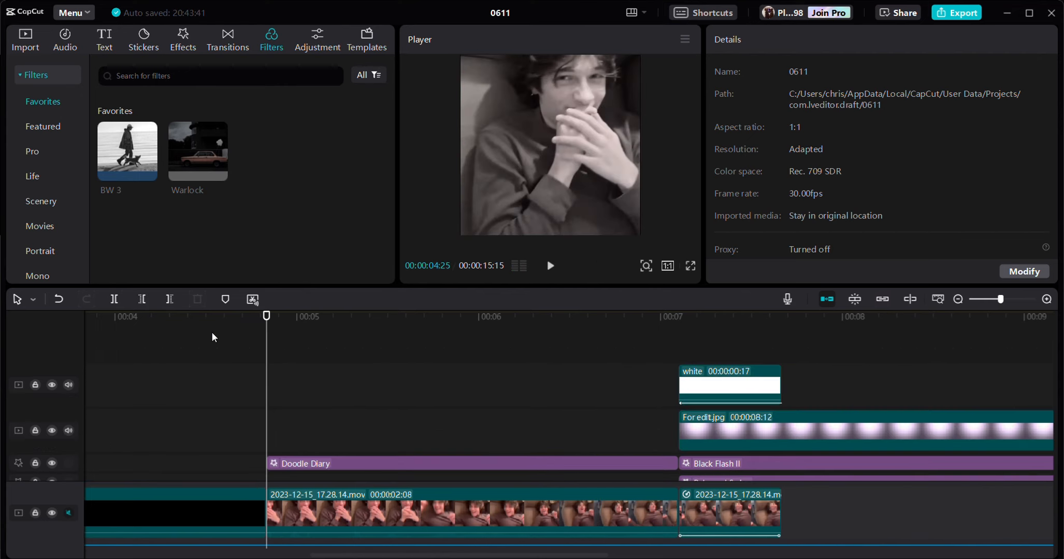
pyautogui.click(9, 52)
pyautogui.click(175, 194)
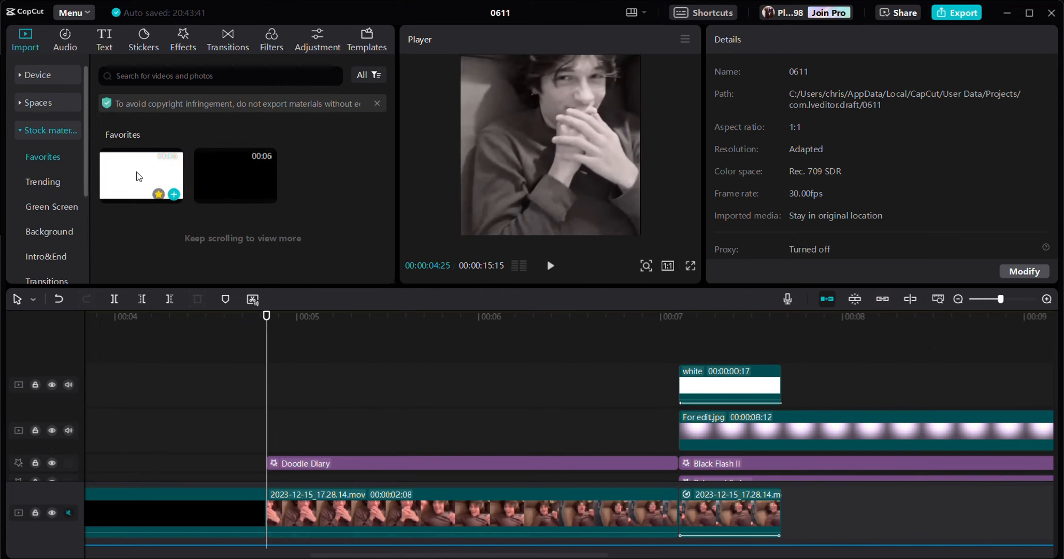
pyautogui.moveTo(644, 91); pyautogui.dragTo(1051, 3)
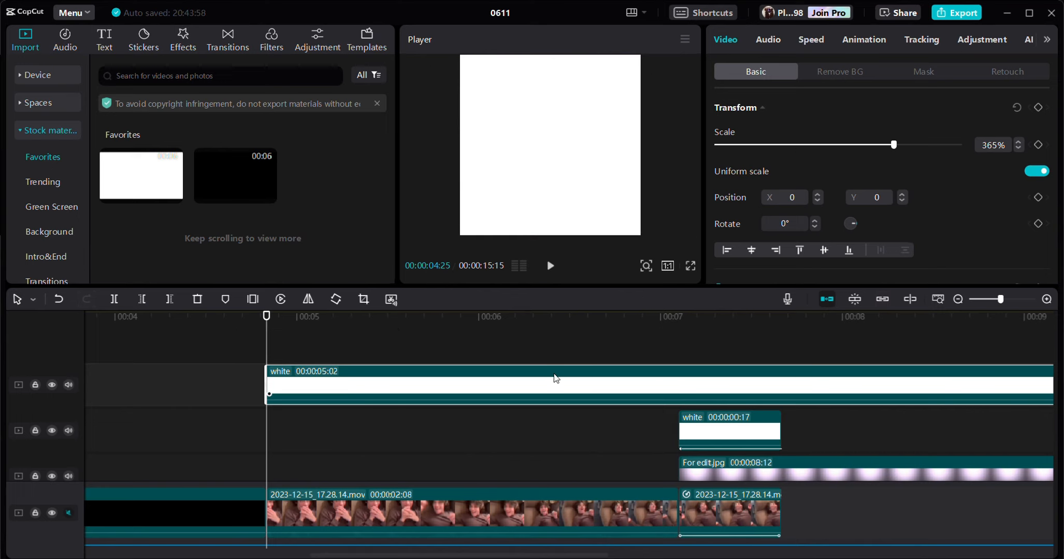
pyautogui.press('Right')
pyautogui.press('w')
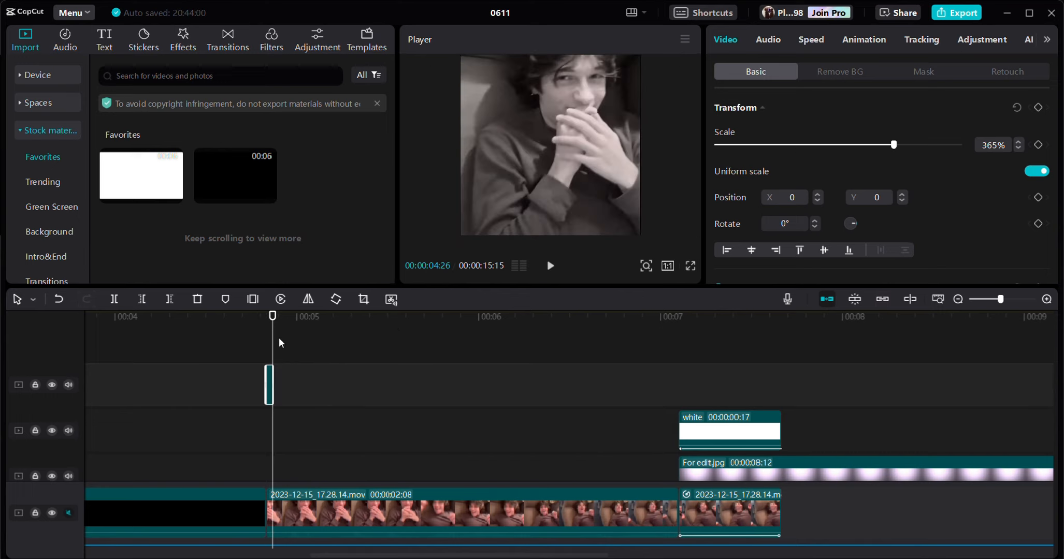
pyautogui.press('Left')
pyautogui.press('Down')
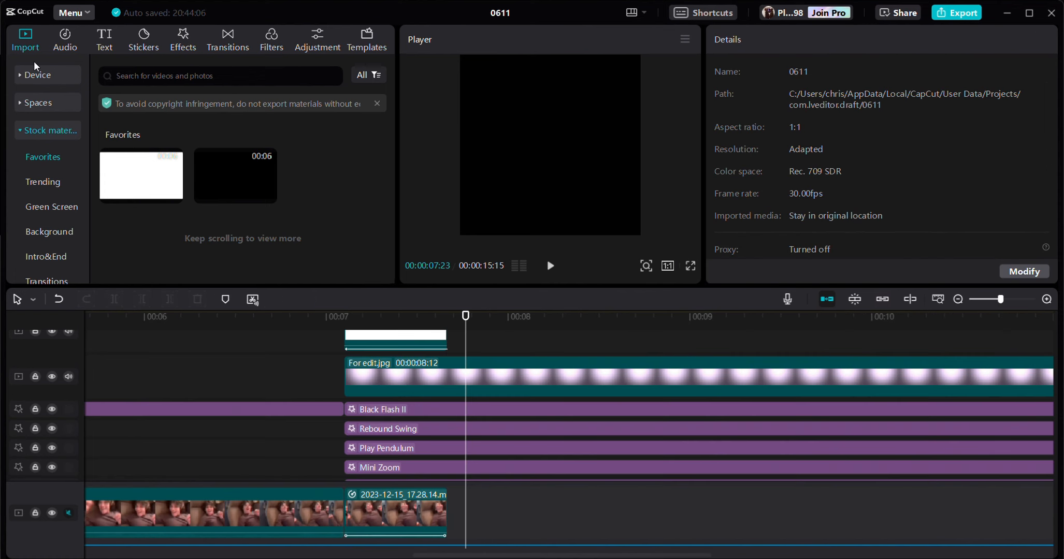
# - Import the clip 2023-05-25 16.17.09, place it on the main track at 00:00:07:20, and scale it to 186%
pyautogui.click(34, 75)
pyautogui.click(113, 101)
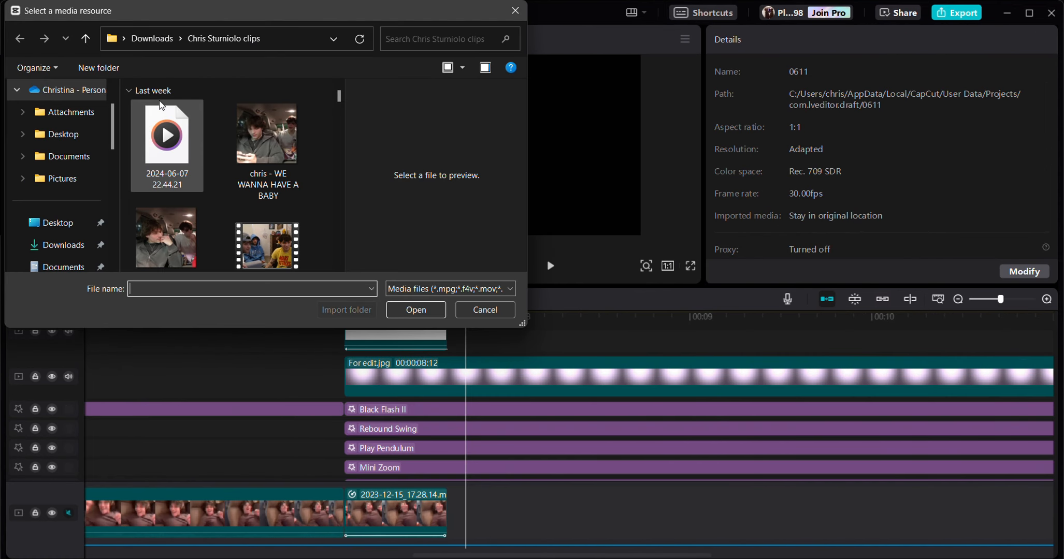
pyautogui.scroll(-3, 238, 137)
pyautogui.scroll(-10, 244, 144)
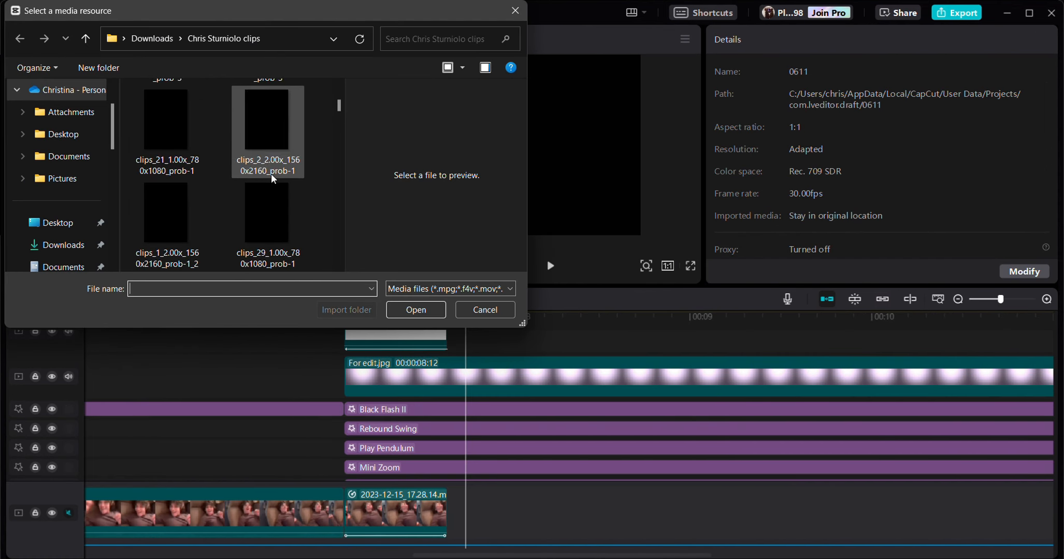
pyautogui.scroll(4, 264, 182)
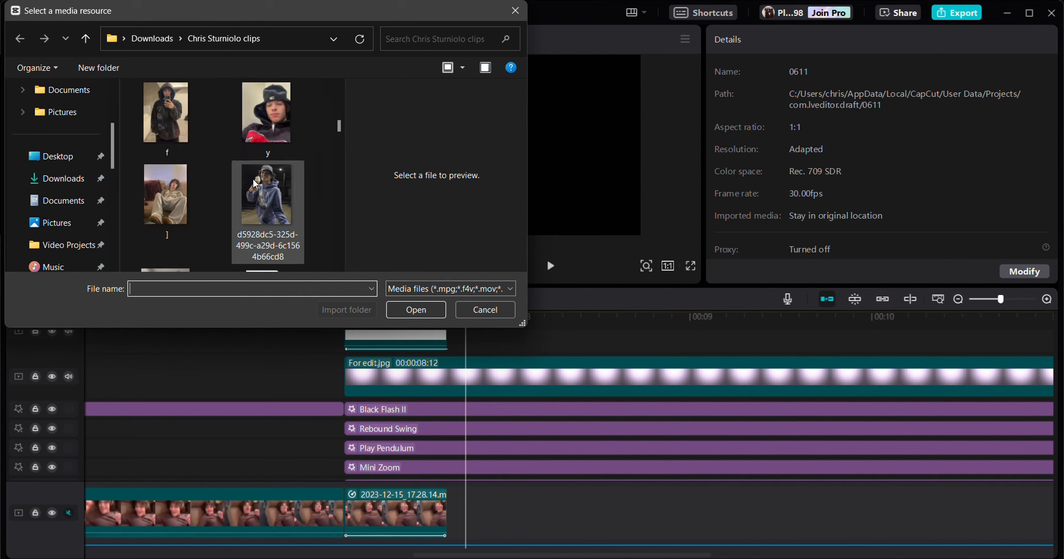
pyautogui.scroll(-6, 253, 200)
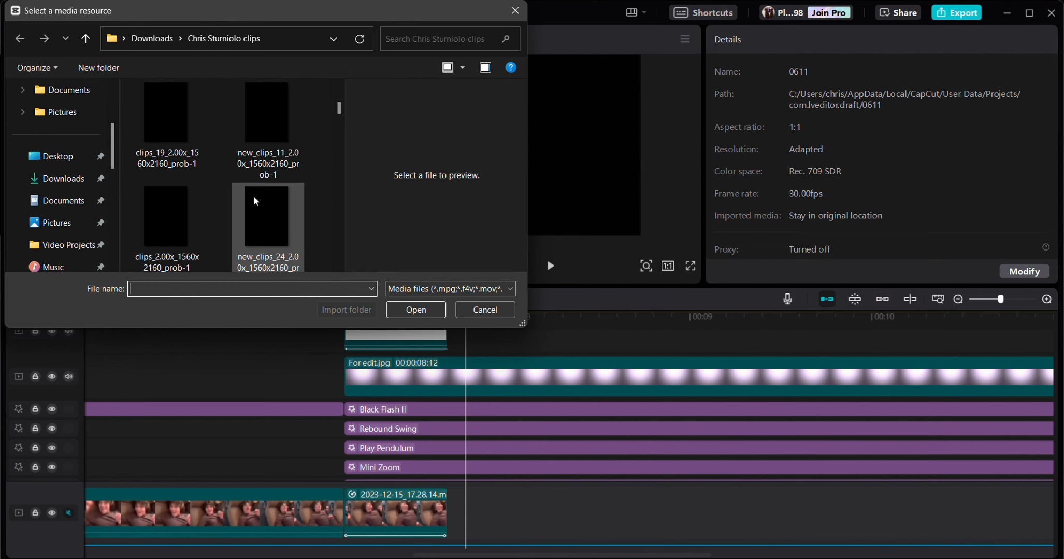
pyautogui.scroll(-3, 254, 201)
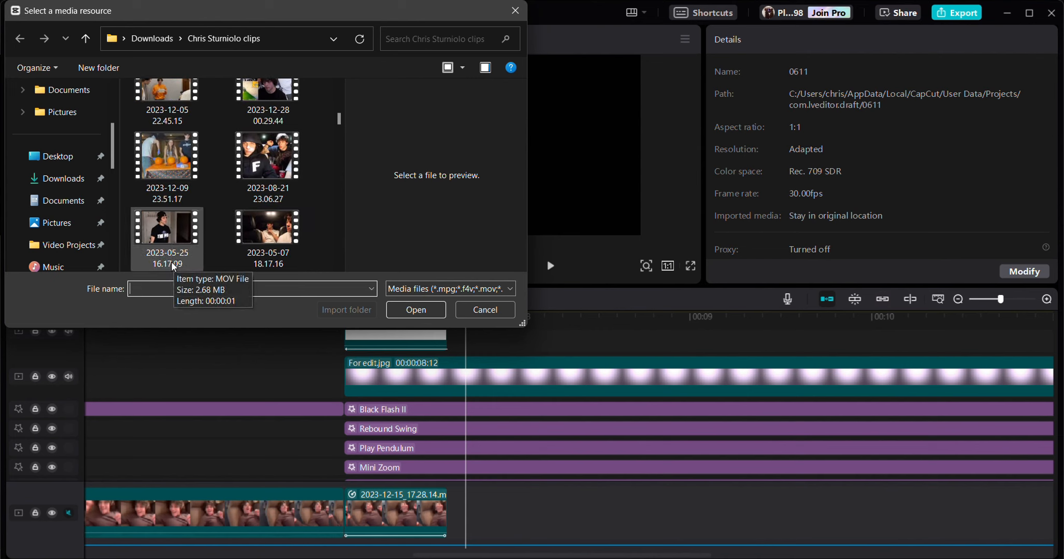
pyautogui.click(148, 228)
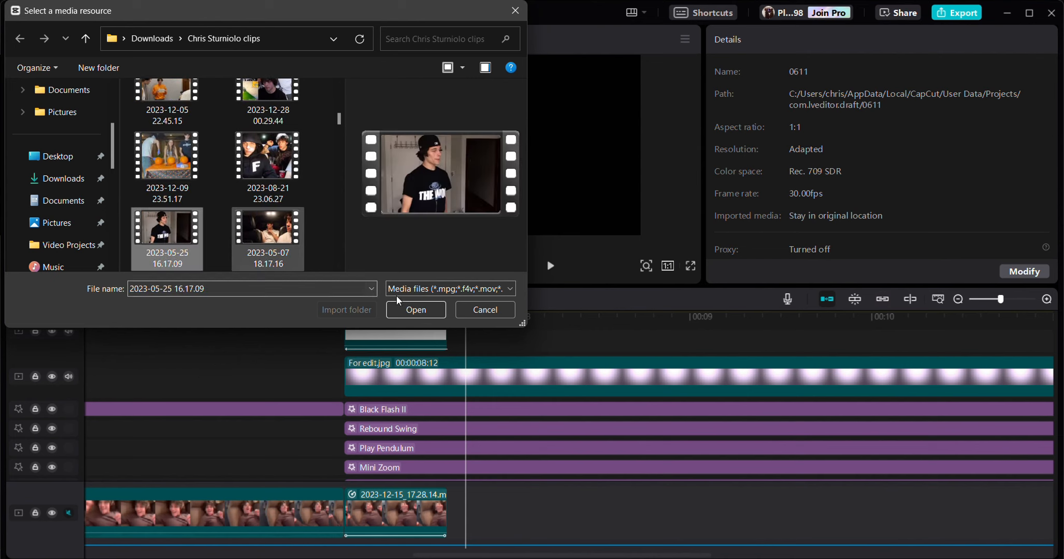
pyautogui.click(415, 310)
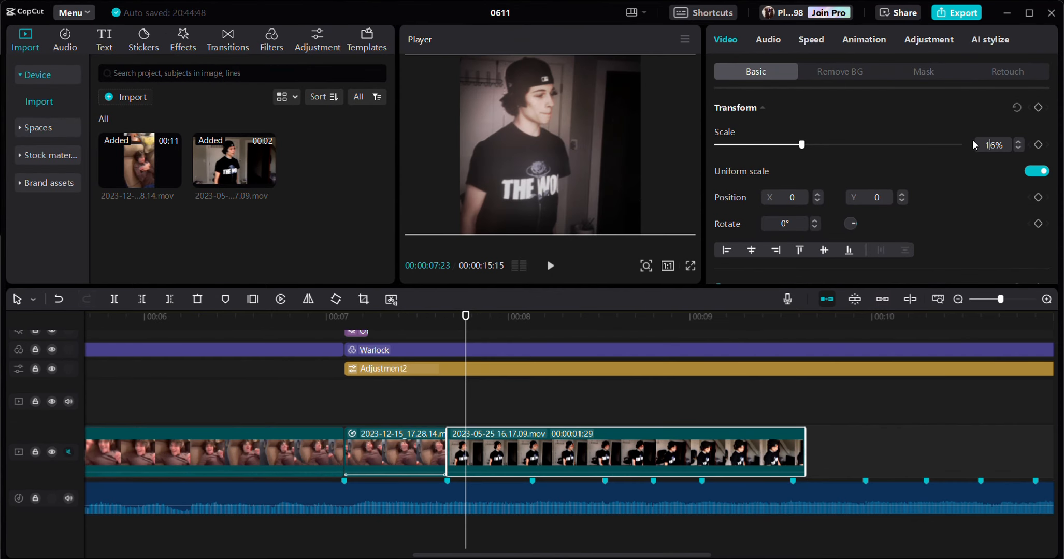
pyautogui.write('8')
# - Cut off the 2023-05-25 clip's beginning up to 00:00:08:28 and trim its end to the next beat marker
pyautogui.click(555, 402)
pyautogui.moveTo(556, 402); pyautogui.dragTo(679, 407)
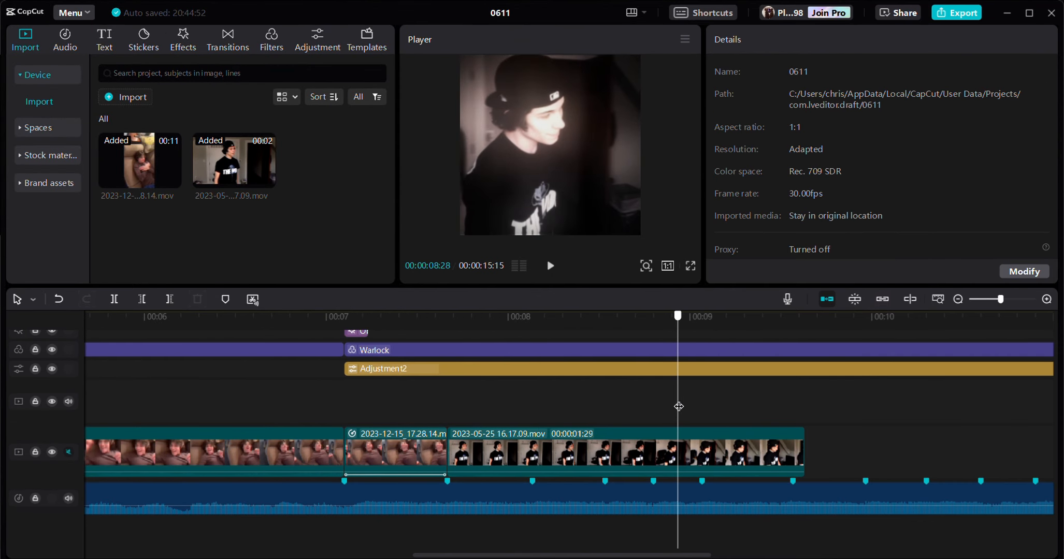
pyautogui.press('q')
# - Apply the Right Zoom combo animation to the 2023-05-25 clip and preview its frames
pyautogui.moveTo(493, 415); pyautogui.dragTo(448, 422)
pyautogui.click(864, 41)
pyautogui.click(993, 75)
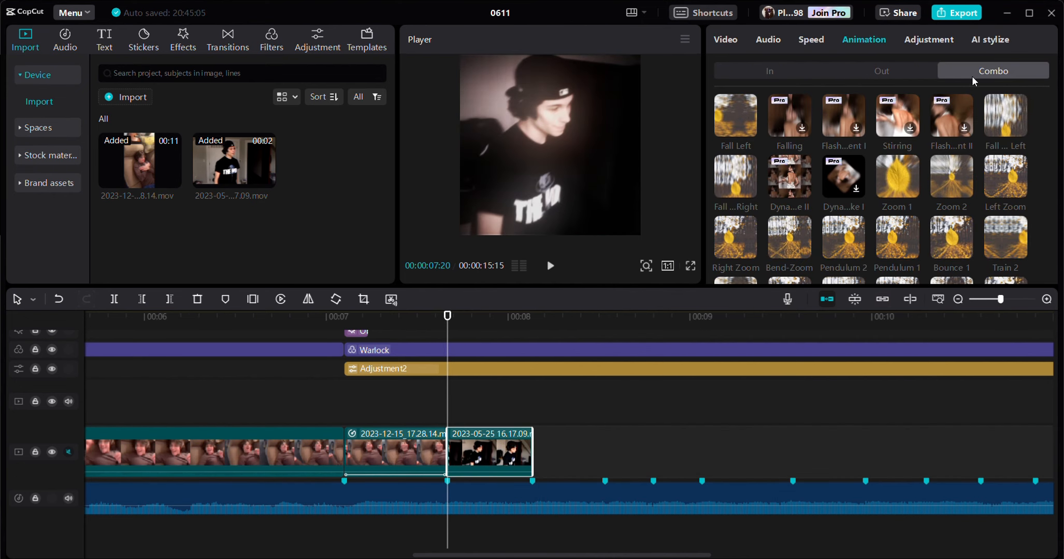
pyautogui.scroll(-1, 750, 187)
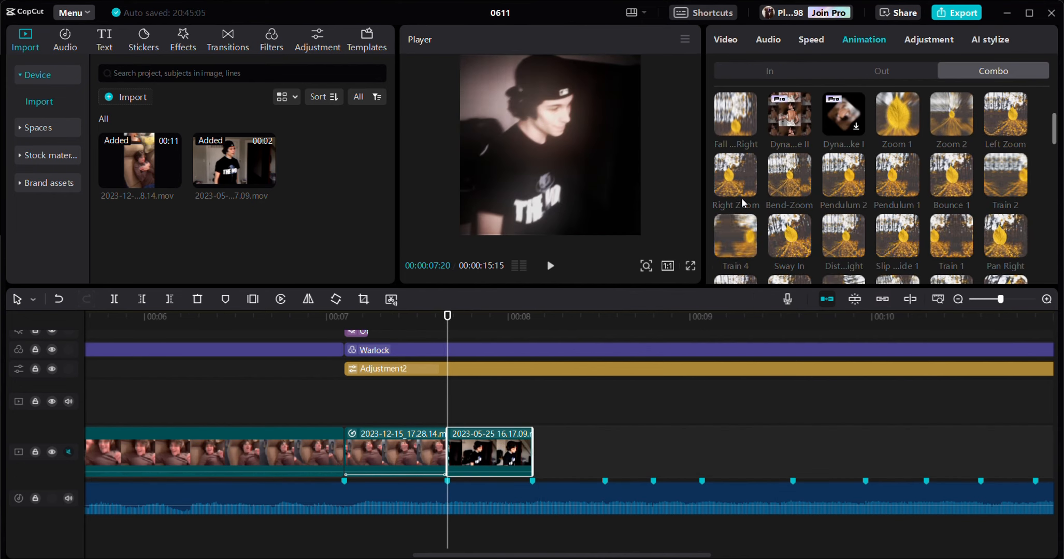
pyautogui.click(750, 184)
pyautogui.click(534, 442)
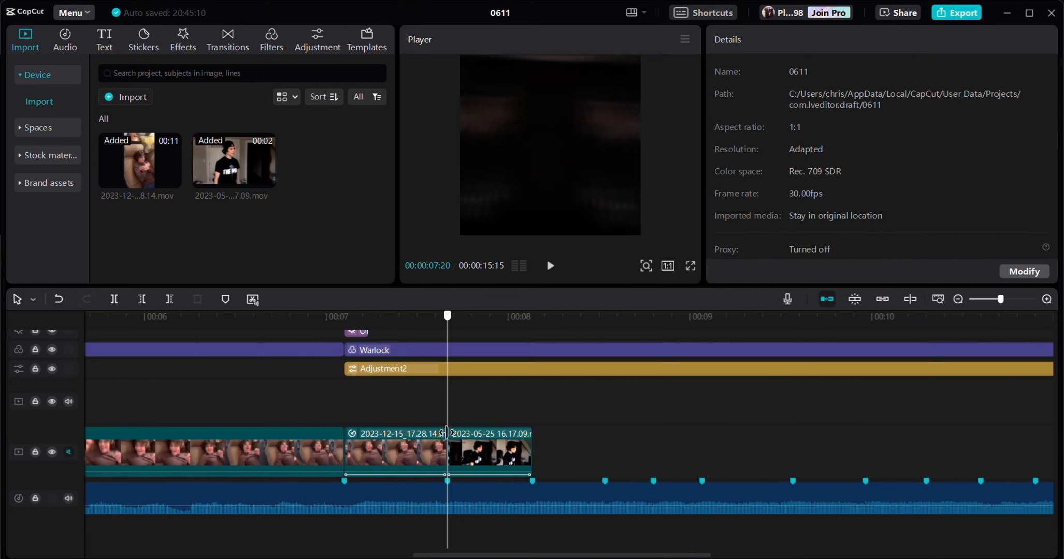
pyautogui.moveTo(535, 443)
pyautogui.mouseDown()
pyautogui.moveTo(730, 435)
pyautogui.moveTo(528, 441)
pyautogui.mouseUp()
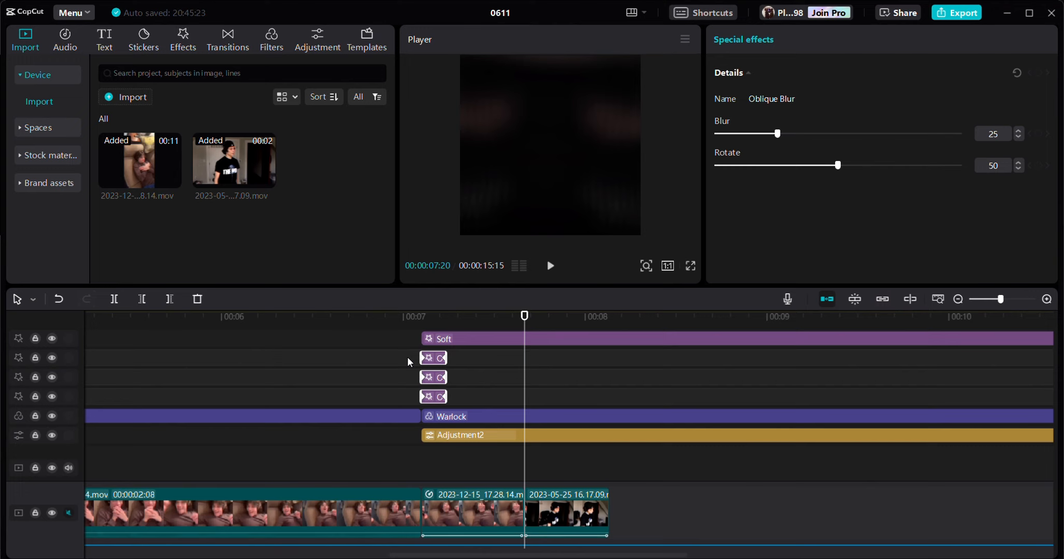
# - Paste copies of the three Oblique Blur effects at 00:00:07:20, the start of the 2023-05-25 clip
pyautogui.hotkey('ctrl', 'v')
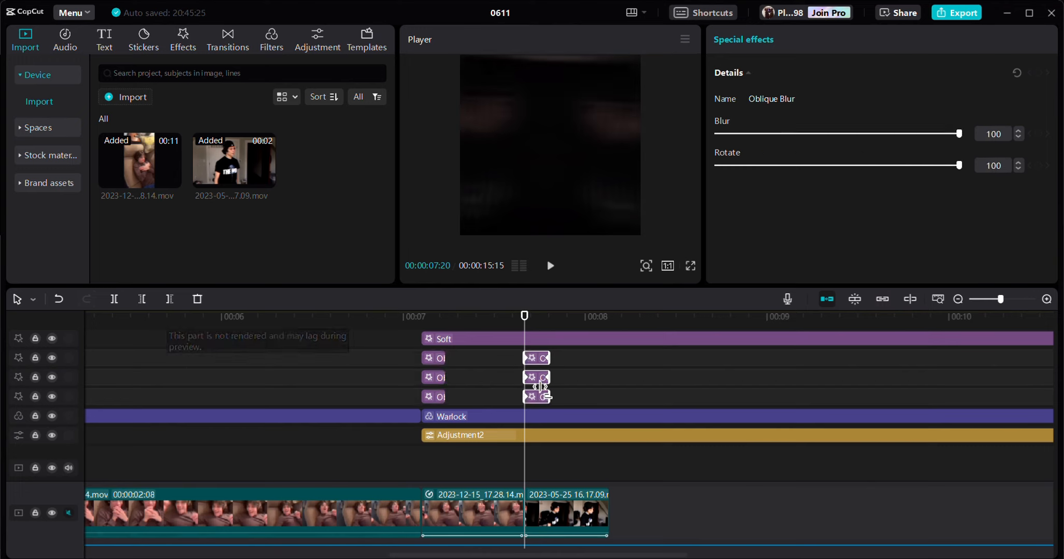
pyautogui.click(565, 365)
pyautogui.moveTo(566, 368); pyautogui.dragTo(439, 482)
# - Add an opacity keyframe of 75% at 00:00:07:03 to the speed-ramped 2023-12-15 clip
pyautogui.click(449, 504)
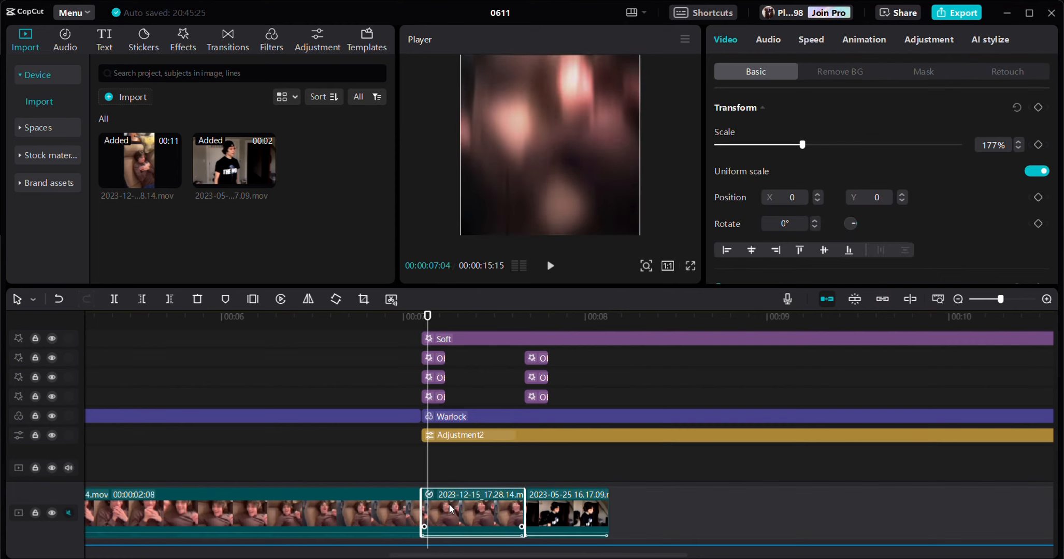
pyautogui.scroll(-5, 971, 200)
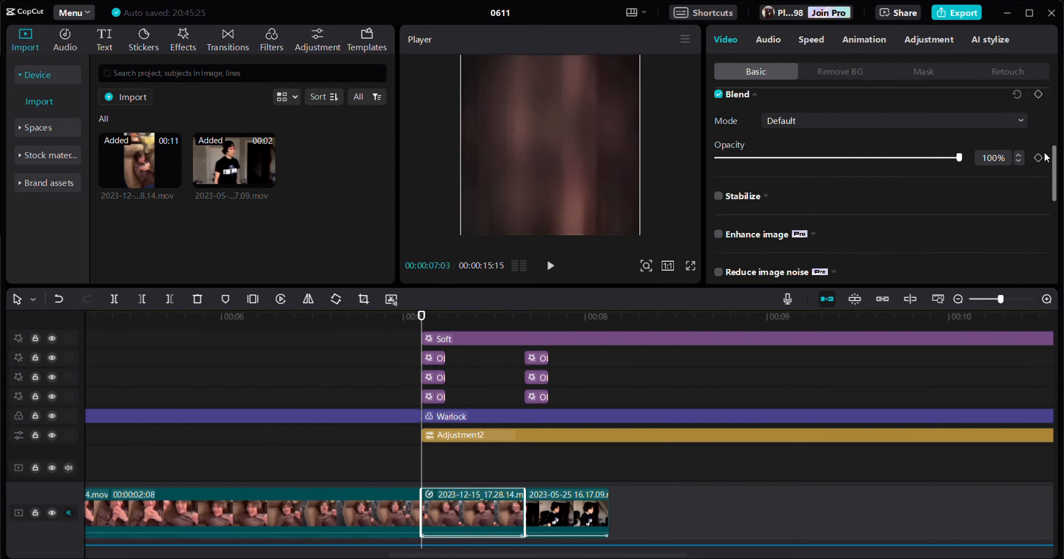
pyautogui.click(1039, 157)
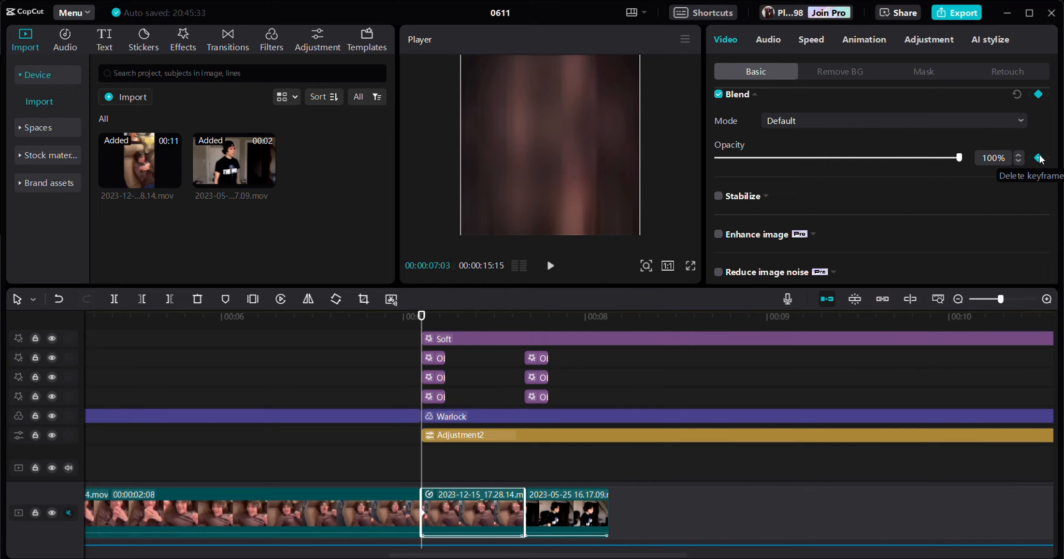
pyautogui.click(991, 158)
pyautogui.write('75')
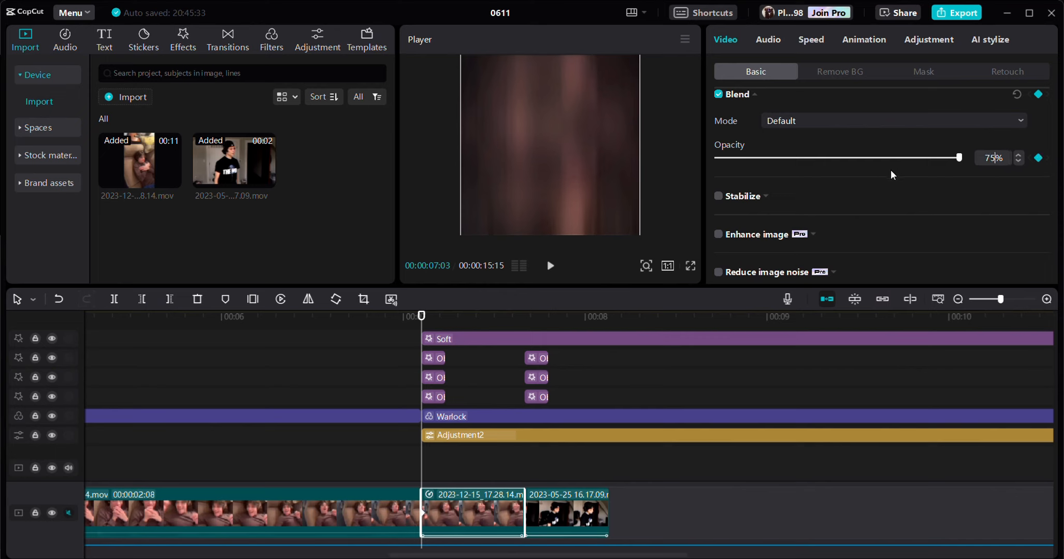
pyautogui.press('Return')
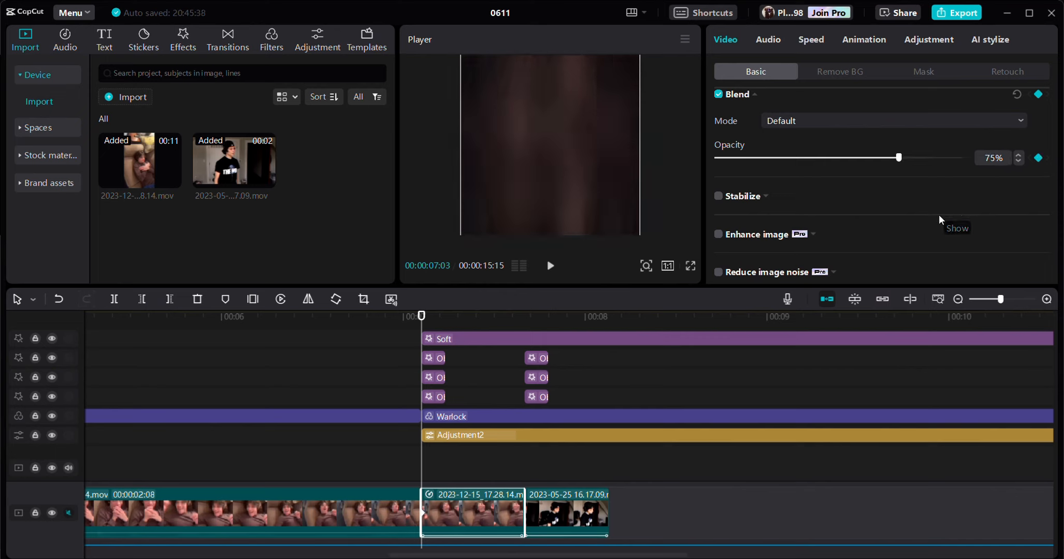
# - Add an opacity keyframe of 100% at 00:00:07:06, three frames into the speed-ramped clip
pyautogui.press('Right')
pyautogui.press('Right')
pyautogui.press('Right')
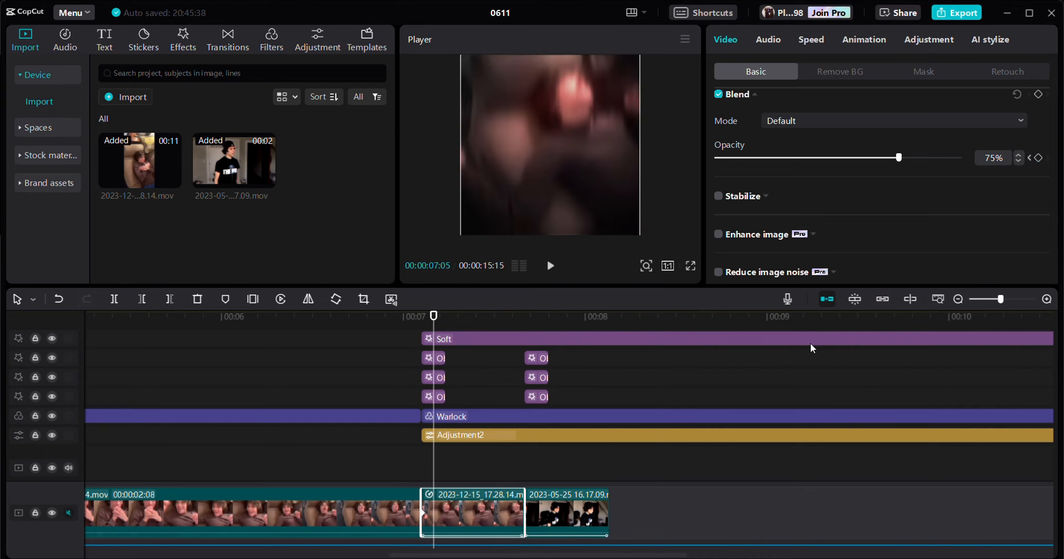
pyautogui.click(992, 159)
pyautogui.write('100')
pyautogui.press('Return')
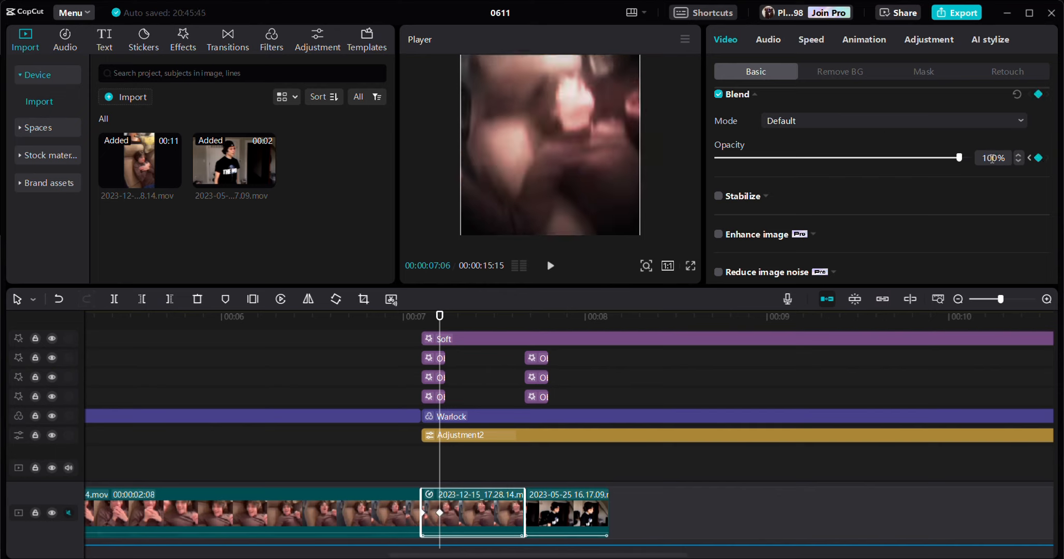
# - Set the speed-ramped clip's opacity to 75% at 00:00:07:20 and add another opacity keyframe at 00:00:07:17
pyautogui.moveTo(519, 326); pyautogui.dragTo(524, 327)
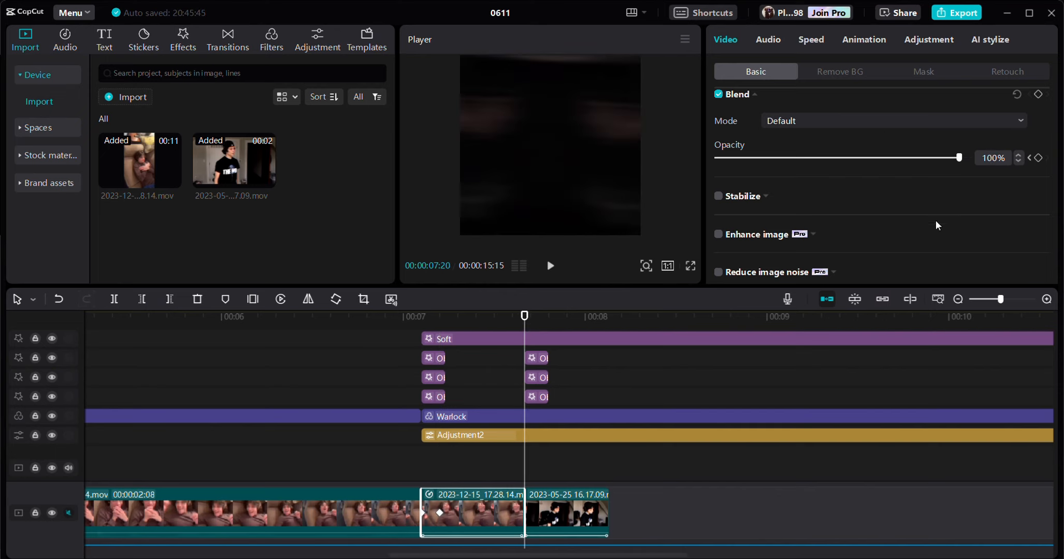
pyautogui.doubleClick(1002, 154)
pyautogui.write('75')
pyautogui.press('Return')
pyautogui.press('Left')
pyautogui.press('Left')
pyautogui.press('Left')
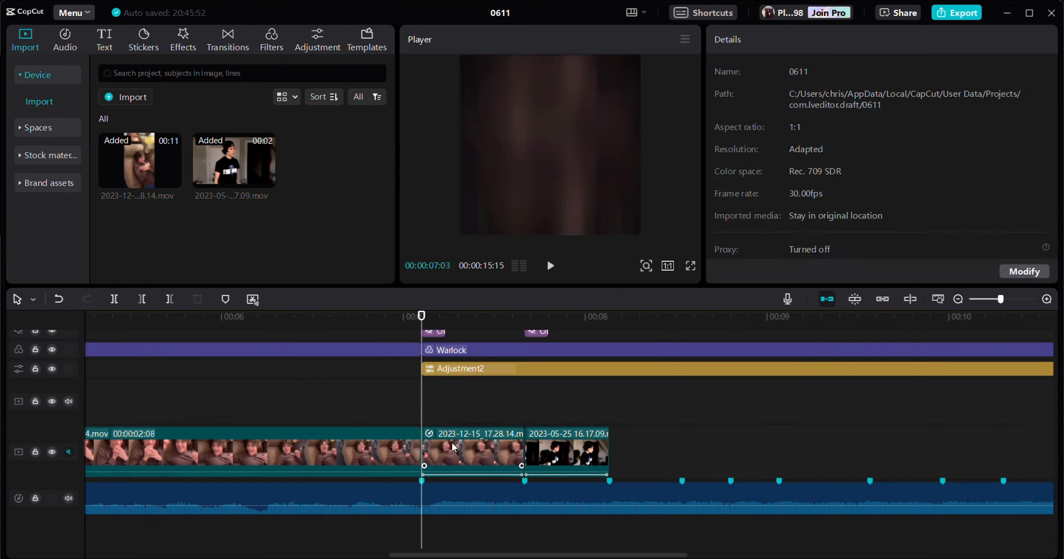
# - Keyframe the speed-ramped clip's scale at 177% at 00:00:07:03 and 197% at 00:00:07:20
pyautogui.click(453, 448)
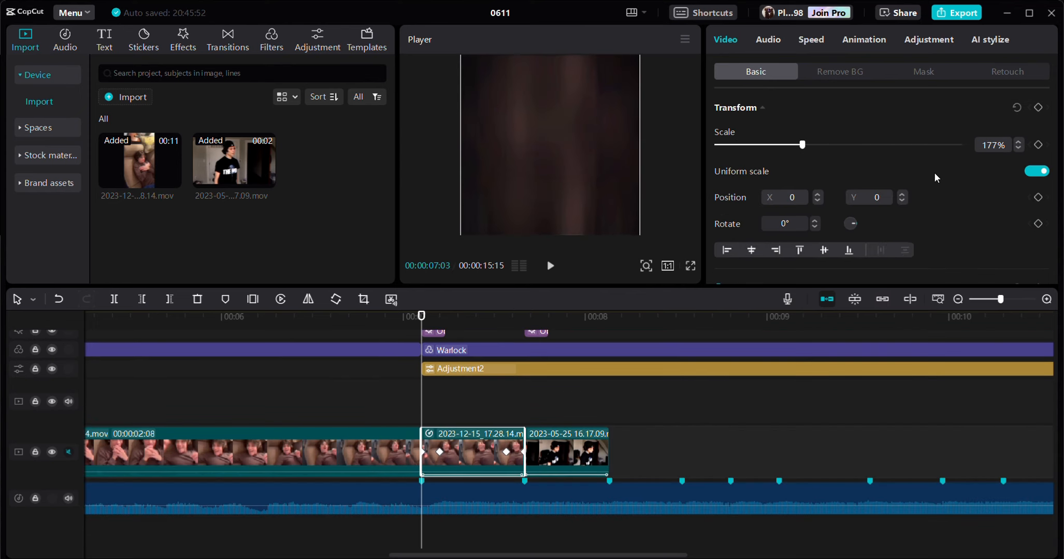
pyautogui.click(525, 324)
pyautogui.doubleClick(992, 145)
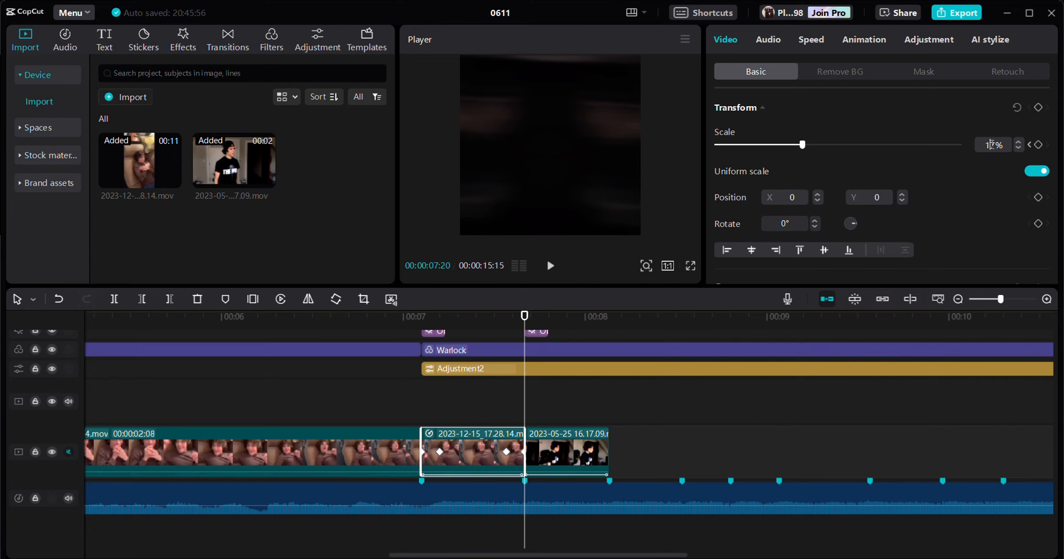
pyautogui.write('127')
pyautogui.press('Return')
# - Apply the Ease In 1 graph to the speed-ramped clip's scale keyframes and close the keyframe animation view
pyautogui.rightClick(478, 448)
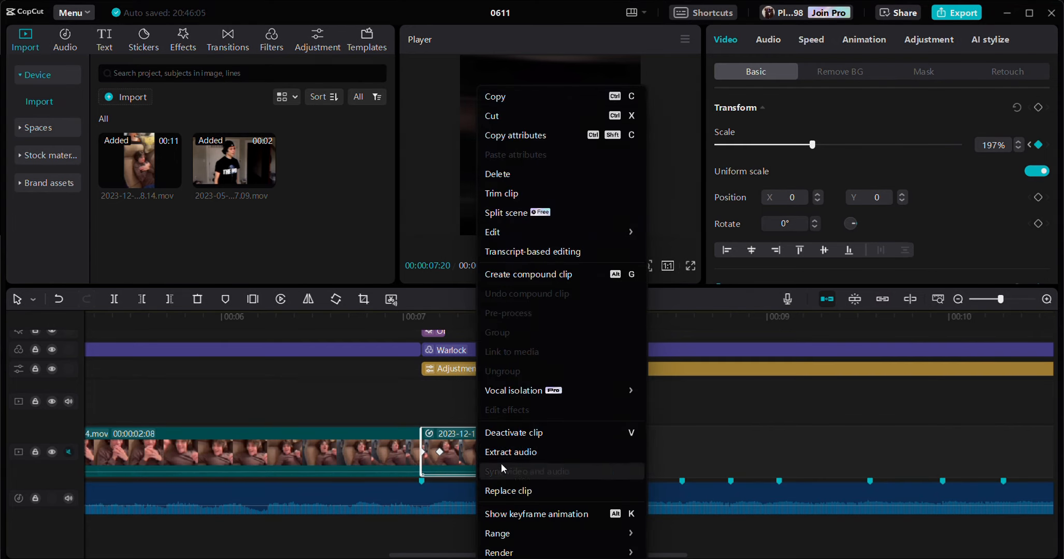
pyautogui.click(546, 512)
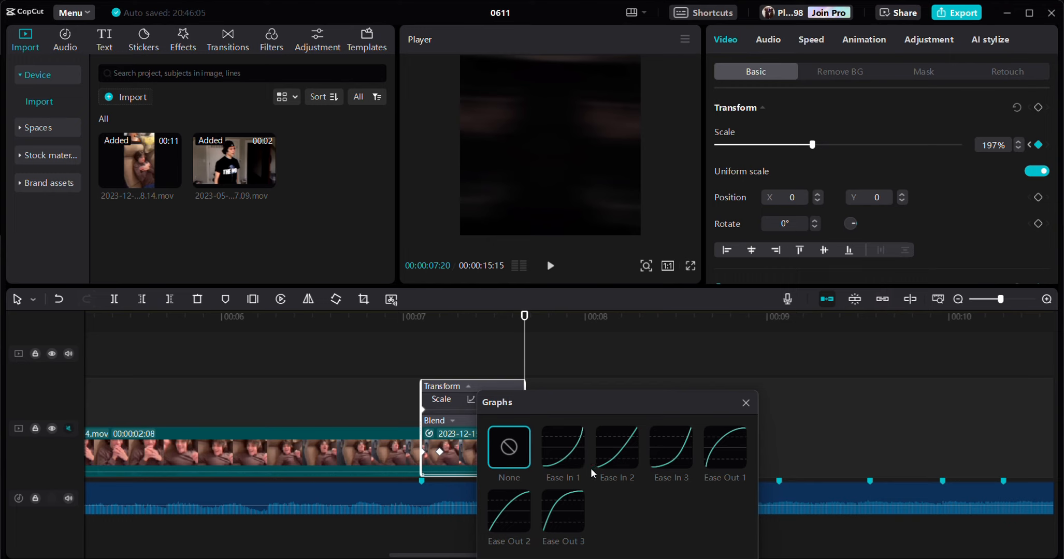
pyautogui.click(563, 446)
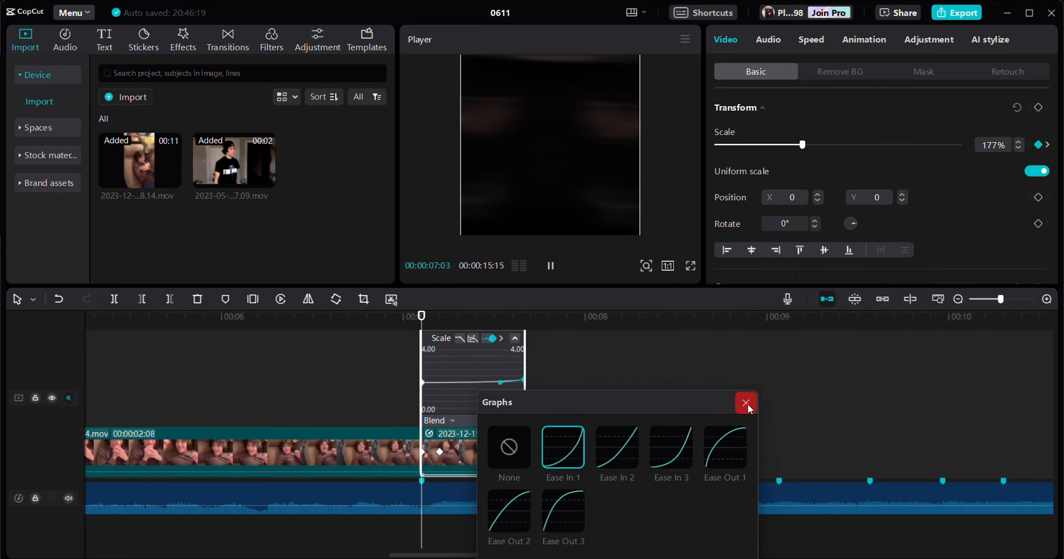
pyautogui.click(746, 403)
pyautogui.rightClick(459, 456)
pyautogui.click(505, 513)
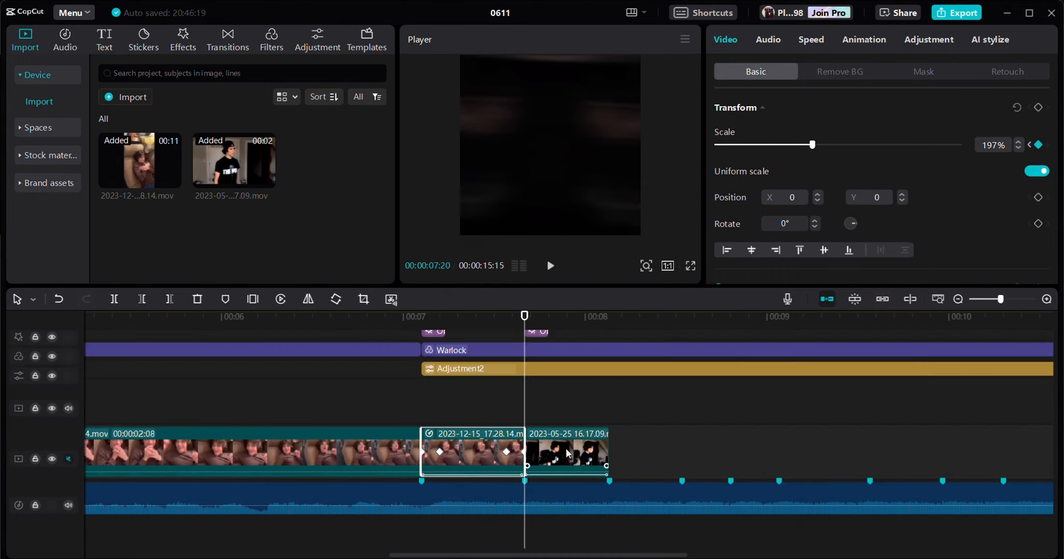
# - Select the 2023-05-25 clip at 00:00:07:20 and bring up its scale setting
pyautogui.click(594, 444)
pyautogui.scroll(-2, 1006, 143)
pyautogui.scroll(2, 1006, 142)
pyautogui.scroll(1, 1006, 143)
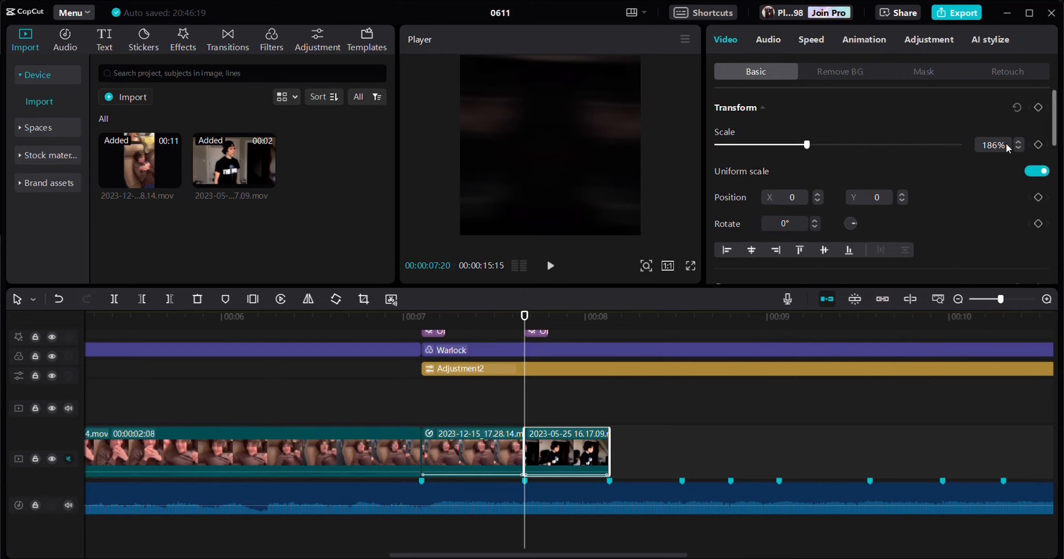